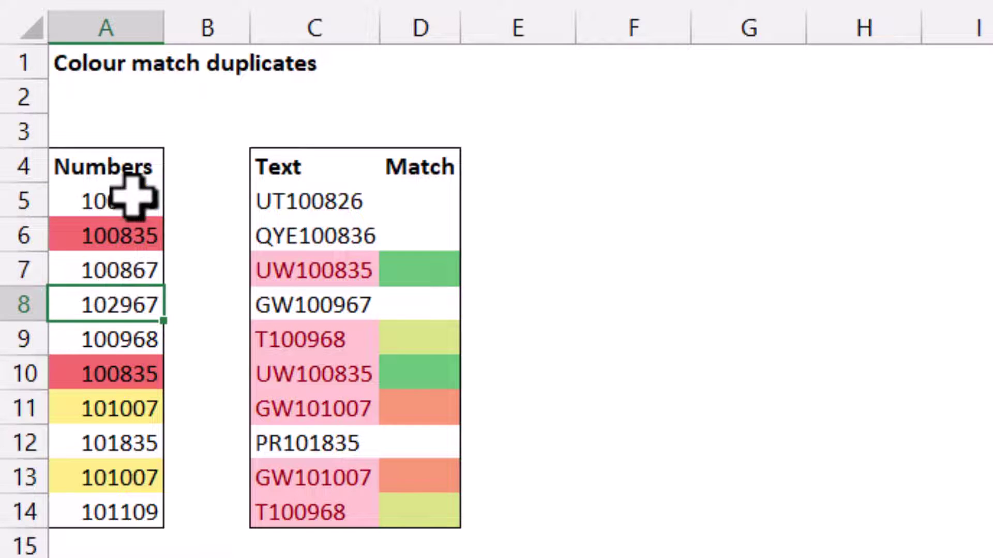
Step: Review the numbers in column A and the Text values C5:C14
{"action": "left_click_drag", "start_coordinate": [150, 193], "coordinate": [96, 497]}
{"action": "left_click", "coordinate": [93, 481]}
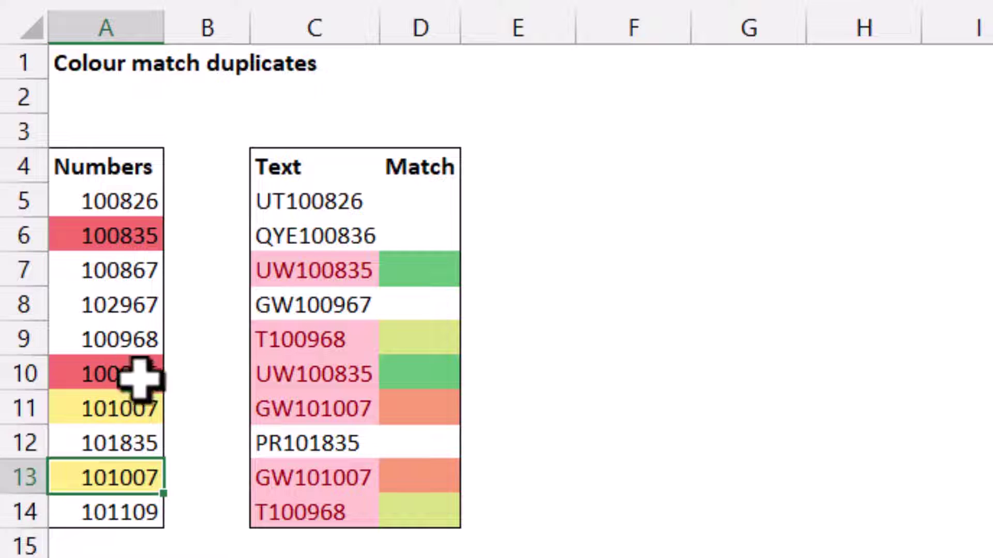
{"action": "left_click", "coordinate": [121, 311]}
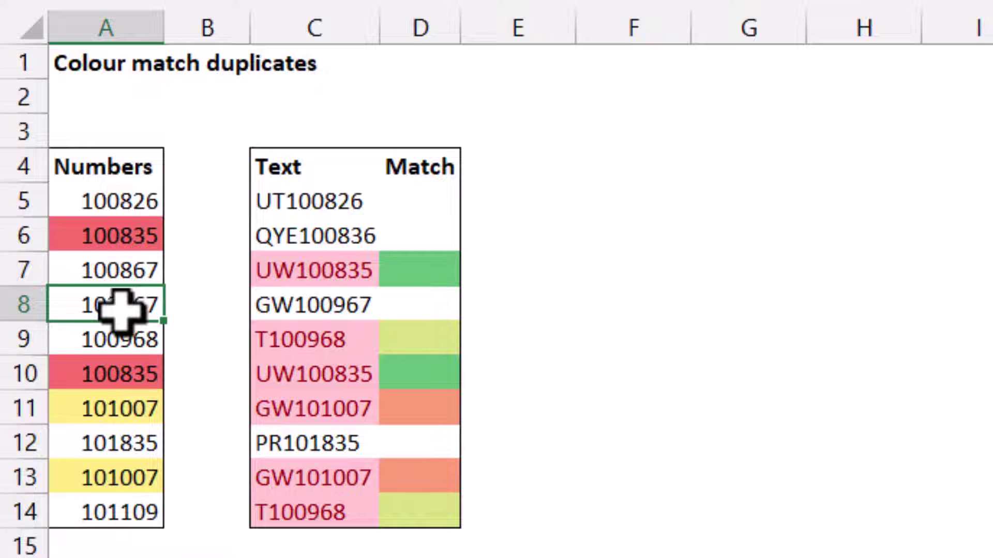
{"action": "left_click_drag", "start_coordinate": [326, 207], "coordinate": [318, 512]}
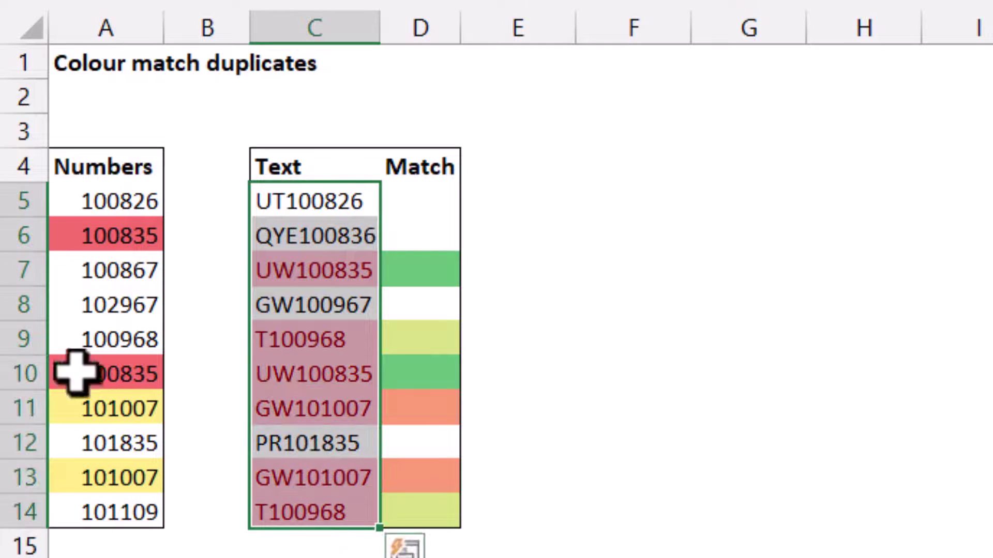
Step: Copy 102967 from A8 into A5
{"action": "left_click", "coordinate": [114, 309]}
{"action": "key", "text": "ctrl+c"}
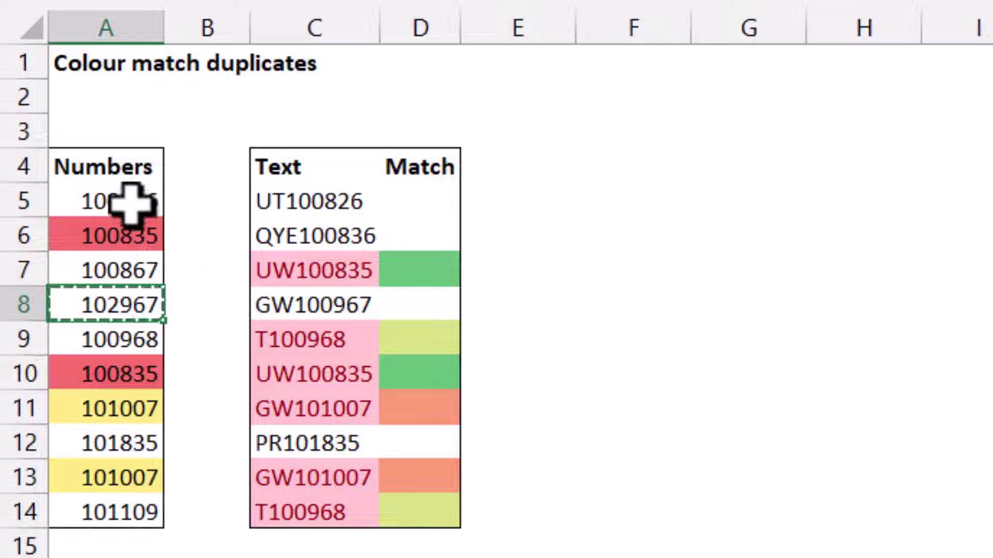
{"action": "left_click", "coordinate": [130, 204]}
{"action": "key", "text": "ctrl+v"}
{"action": "key", "text": "Escape"}
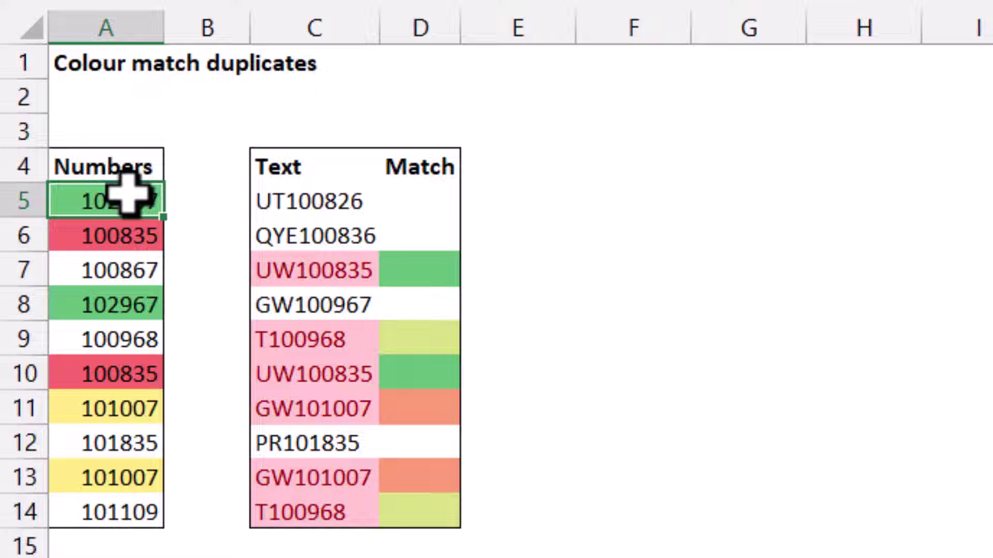
Step: Check the Numbers and Match columns with their headers, then deselect by picking H2
{"action": "left_click_drag", "start_coordinate": [128, 193], "coordinate": [137, 498]}
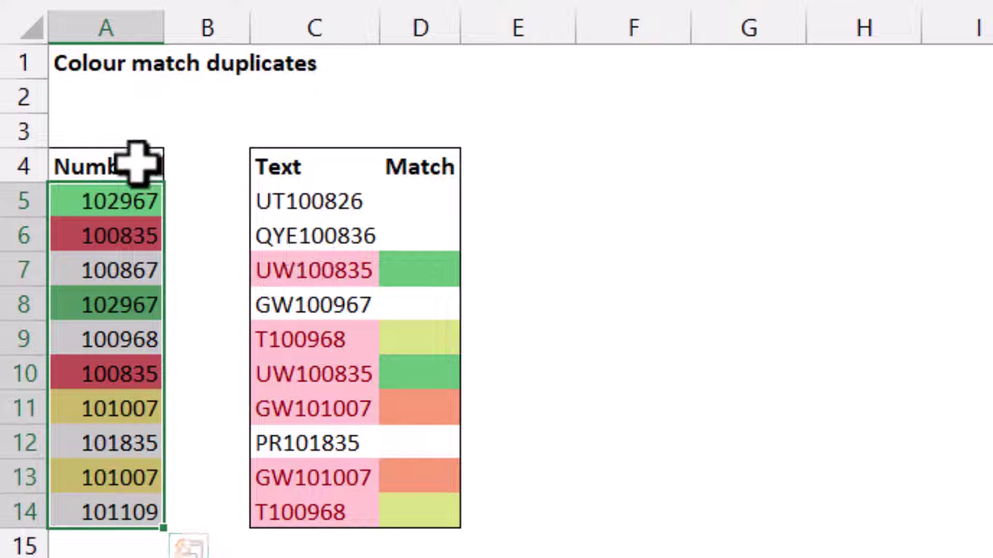
{"action": "left_click_drag", "start_coordinate": [127, 168], "coordinate": [122, 499]}
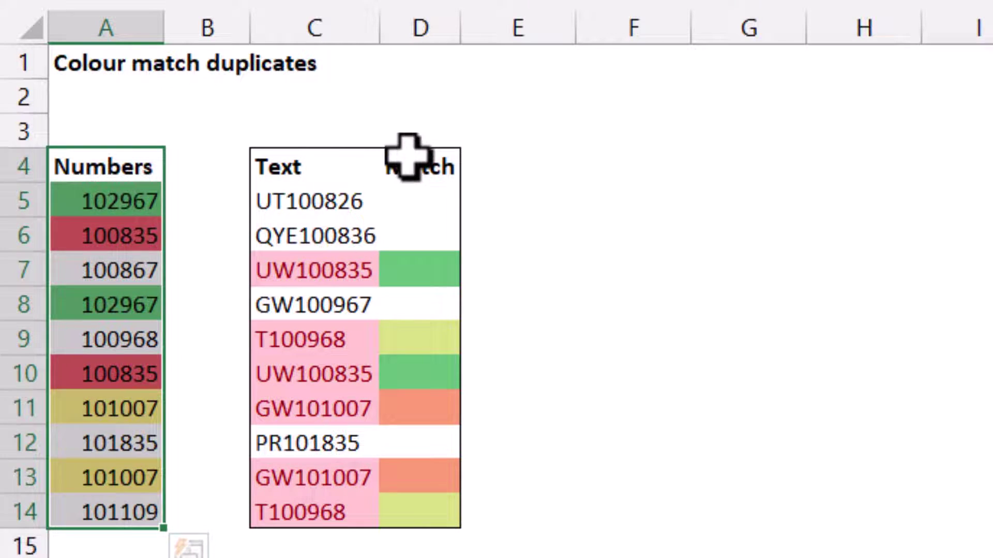
{"action": "left_click_drag", "start_coordinate": [408, 155], "coordinate": [399, 524]}
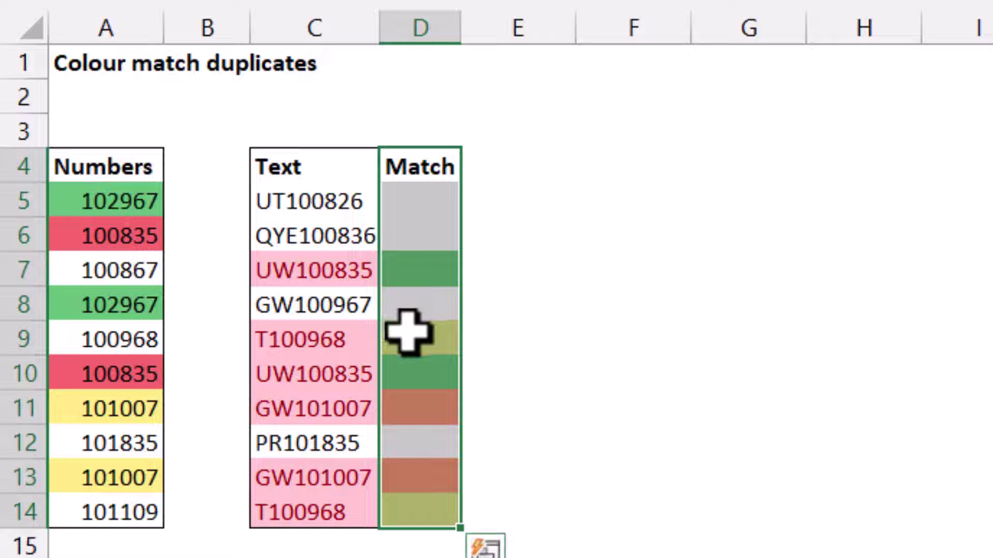
{"action": "left_click", "coordinate": [915, 99]}
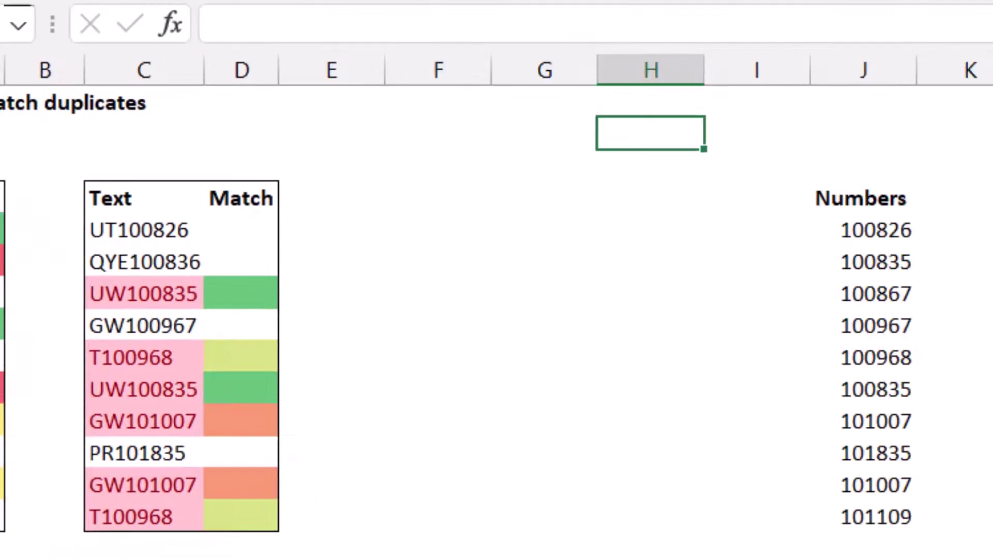
Step: Apply a Duplicate Values rule with Yellow Fill and Dark Yellow Text to the Text values in column L
{"action": "left_click_drag", "start_coordinate": [265, 324], "coordinate": [217, 534]}
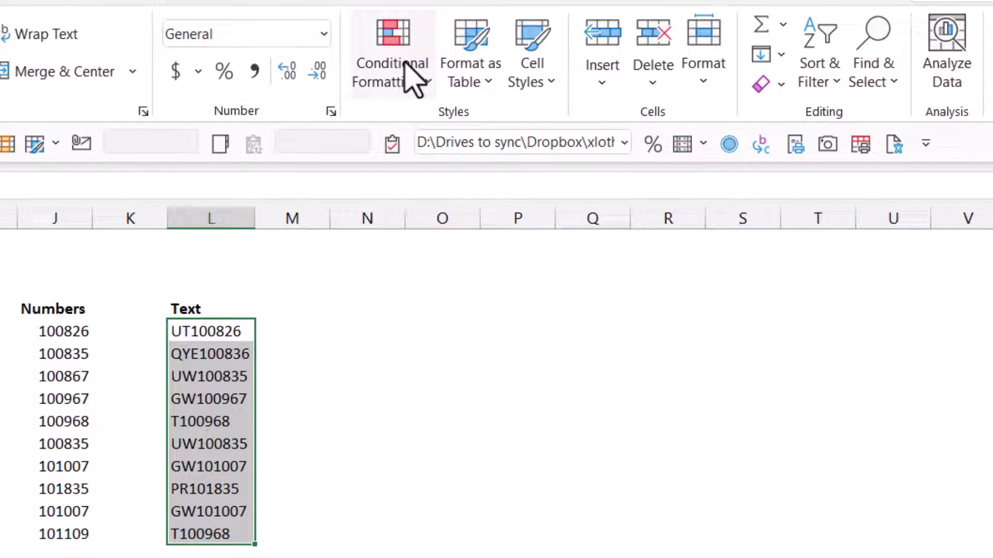
{"action": "left_click", "coordinate": [392, 79]}
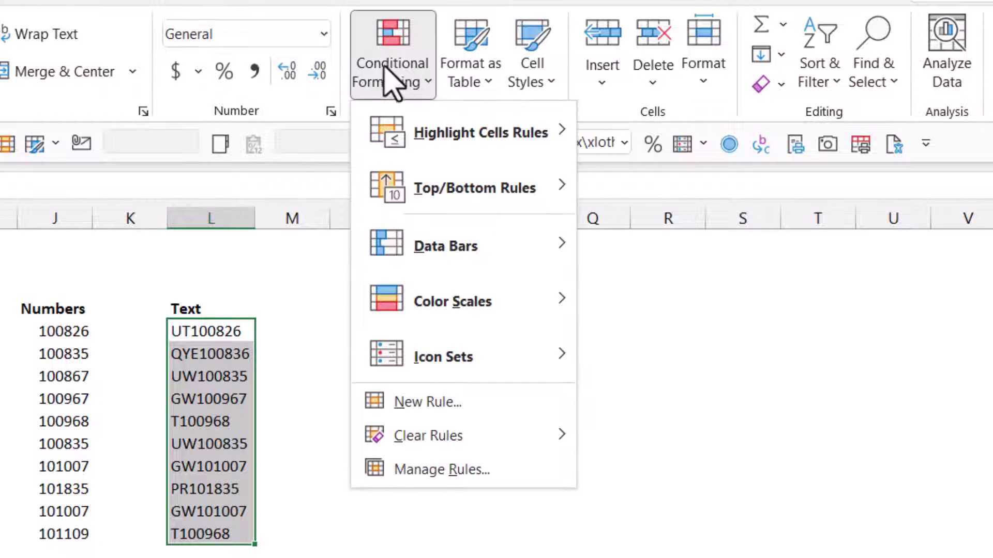
{"action": "mouse_move", "coordinate": [421, 140]}
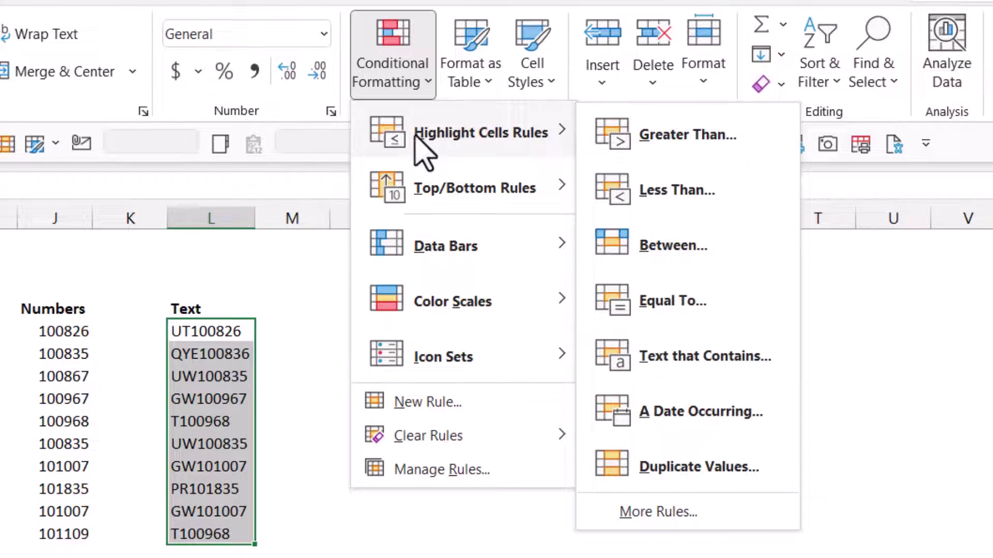
{"action": "left_click", "coordinate": [700, 478]}
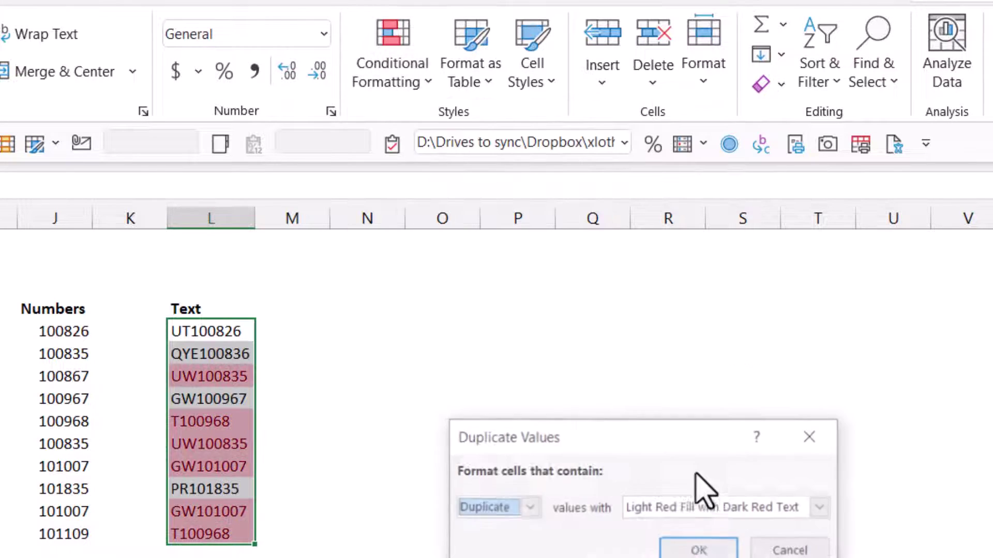
{"action": "left_click", "coordinate": [765, 510]}
{"action": "left_click", "coordinate": [754, 543]}
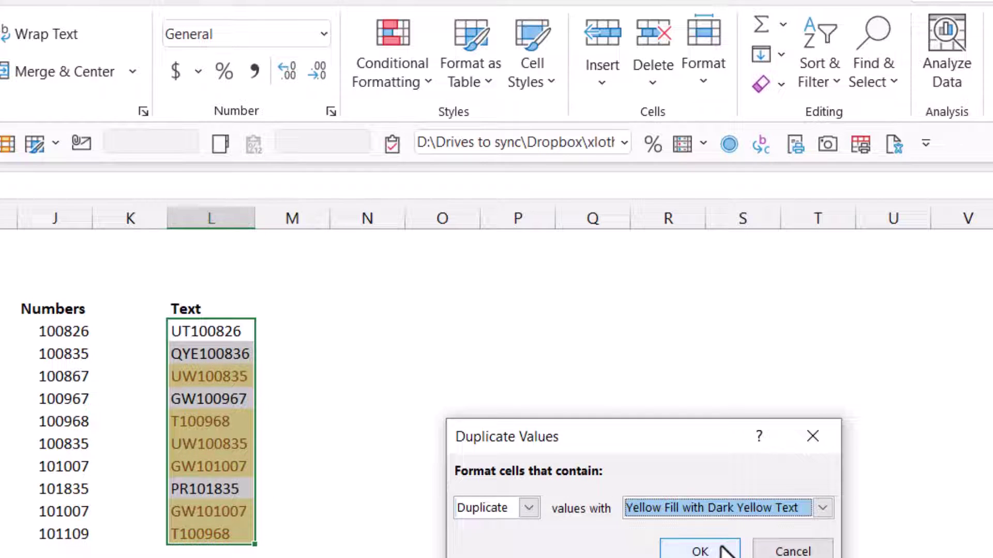
{"action": "left_click", "coordinate": [721, 548]}
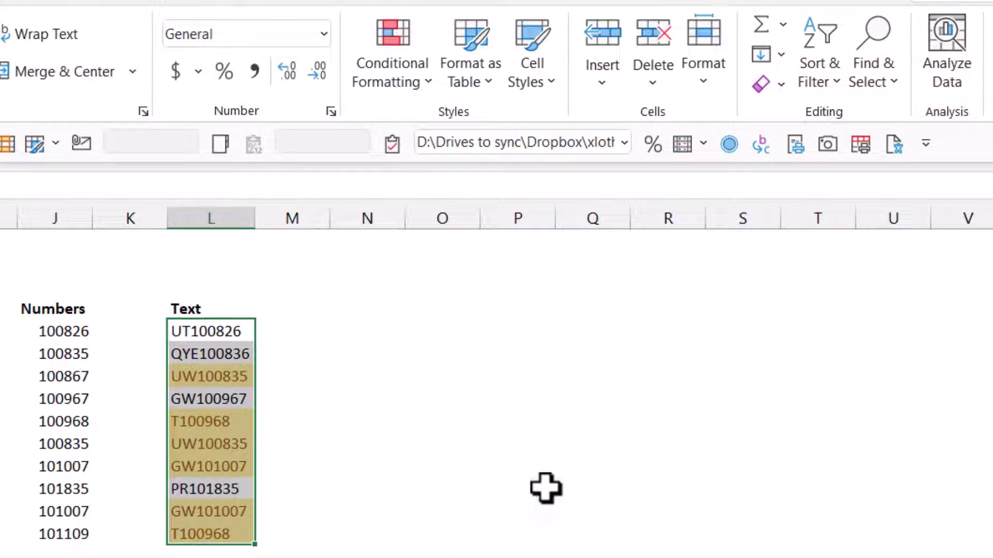
Step: Check the highlighted UW100835 pair, then select the Numbers column values
{"action": "left_click", "coordinate": [214, 530]}
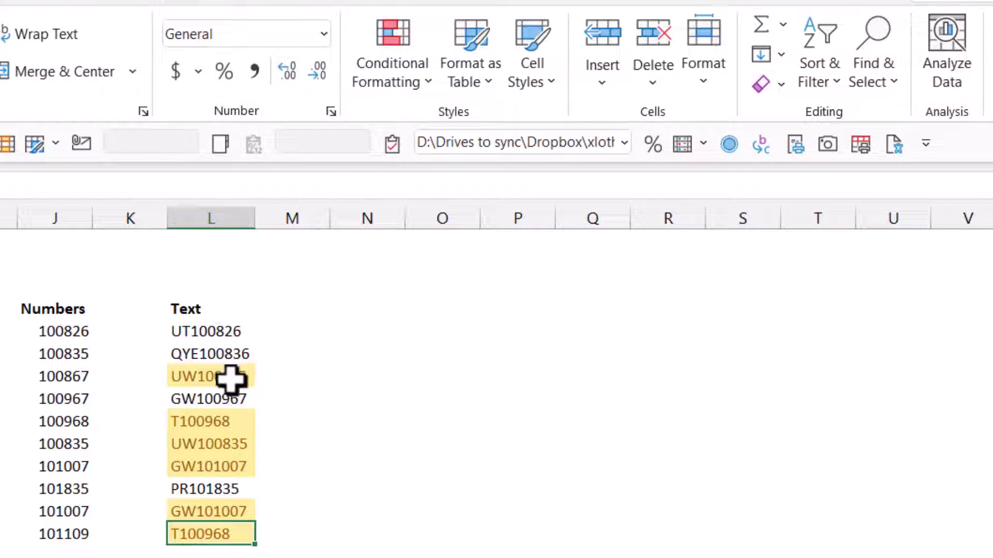
{"action": "left_click", "coordinate": [251, 379]}
{"action": "left_click", "coordinate": [250, 443], "text": "ctrl"}
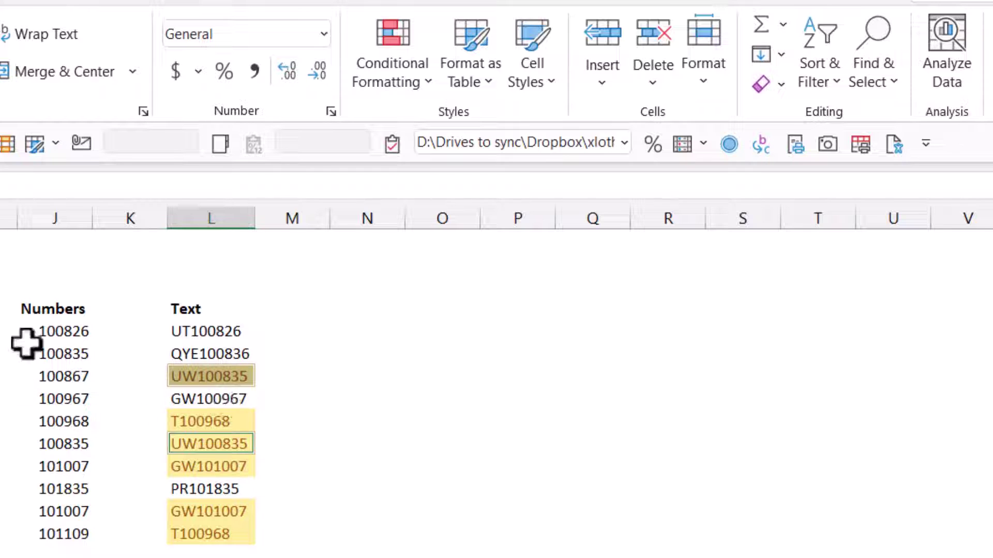
{"action": "left_click_drag", "start_coordinate": [42, 326], "coordinate": [49, 536]}
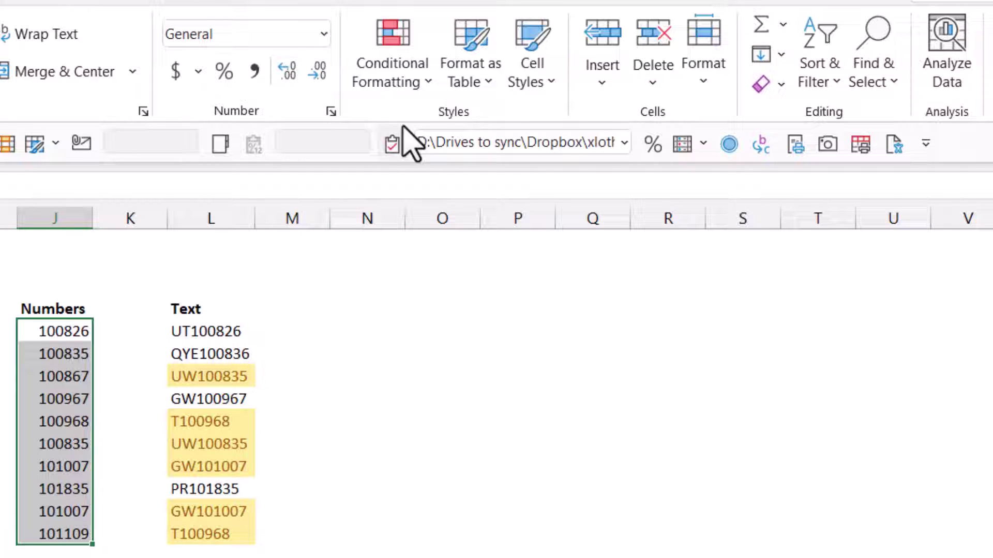
Step: Apply the Green - Yellow - Red Color Scale to the selected Numbers values
{"action": "left_click", "coordinate": [398, 85]}
{"action": "mouse_move", "coordinate": [507, 310]}
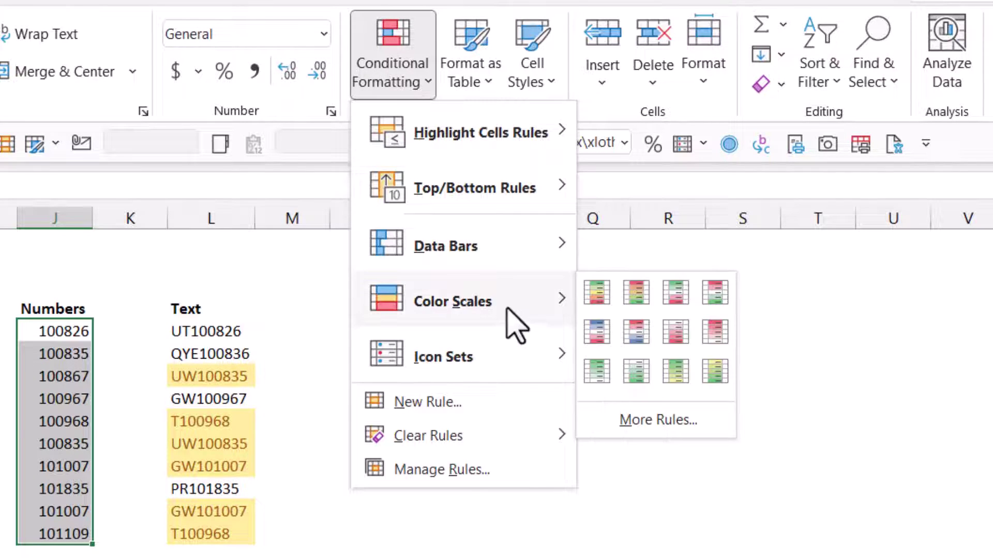
{"action": "left_click", "coordinate": [594, 292]}
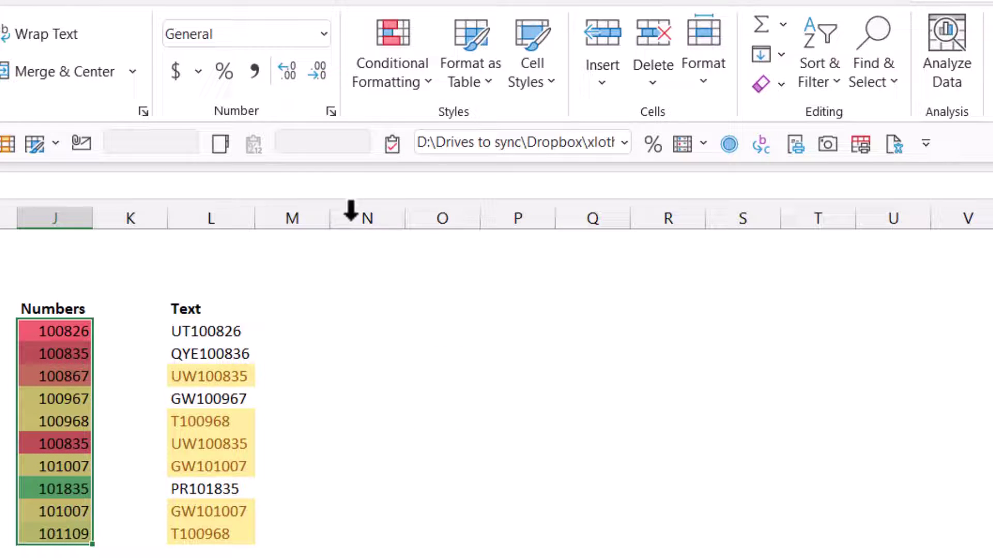
Step: Add a Unique-values rule with a custom white fill so only duplicate numbers stay coloured
{"action": "left_click", "coordinate": [394, 68]}
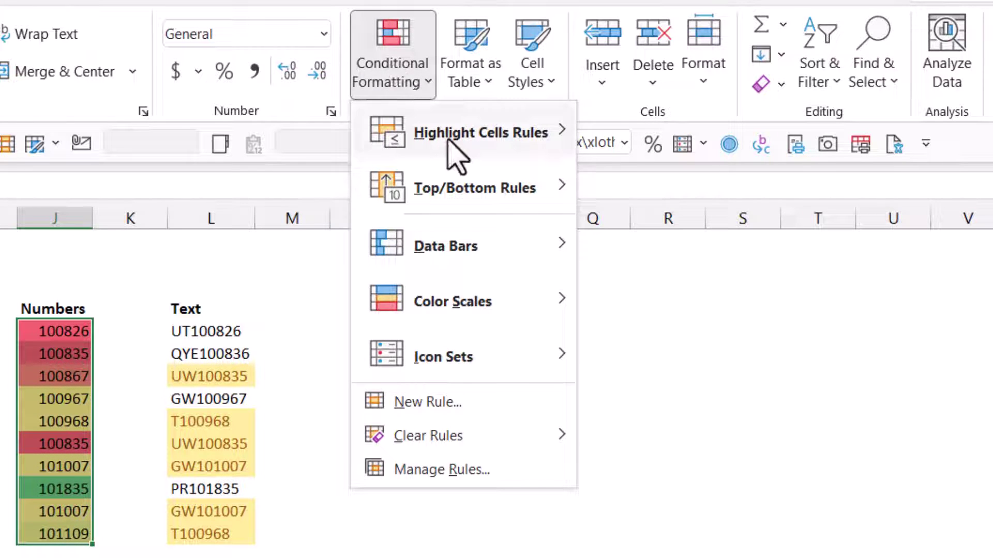
{"action": "mouse_move", "coordinate": [458, 137]}
{"action": "left_click", "coordinate": [644, 486]}
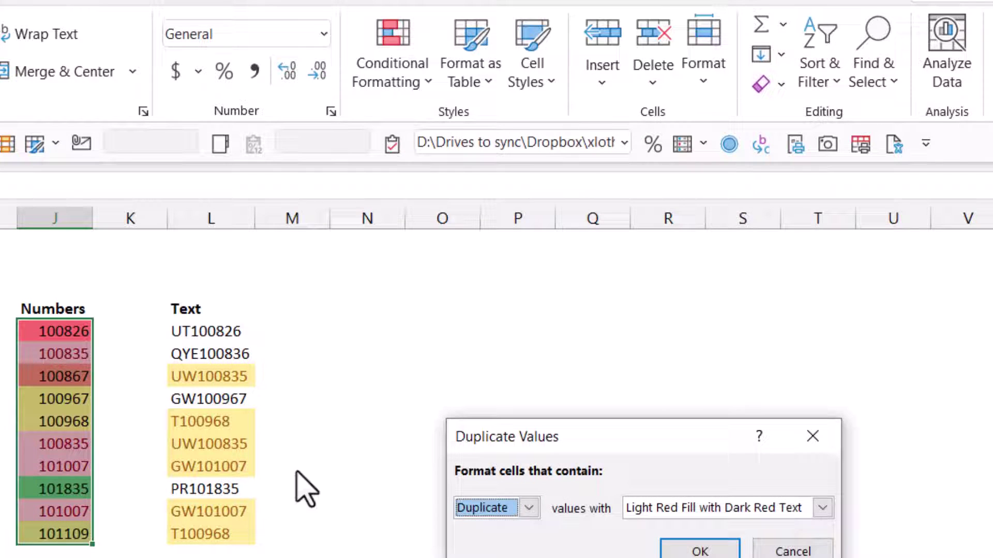
{"action": "left_click", "coordinate": [488, 507]}
{"action": "left_click", "coordinate": [496, 543]}
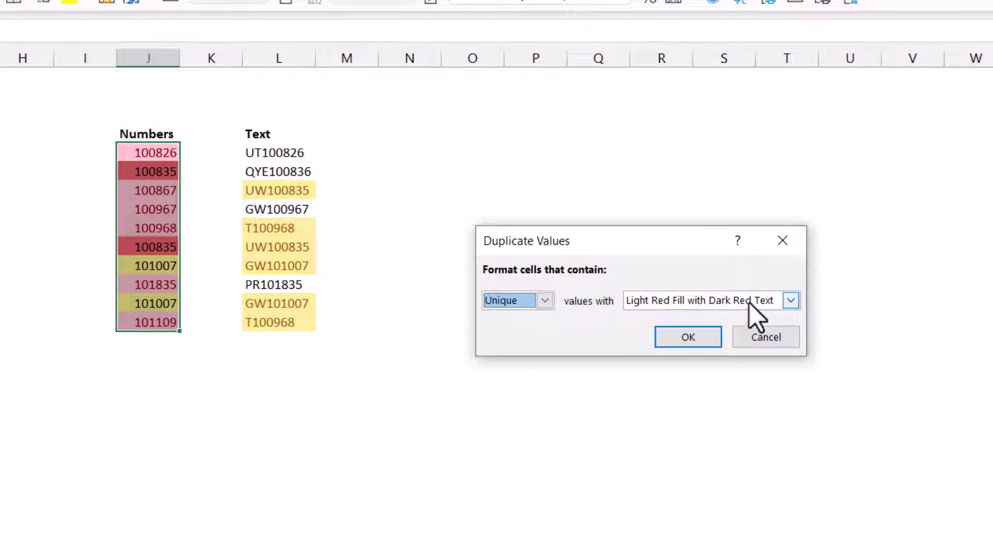
{"action": "left_click", "coordinate": [750, 303]}
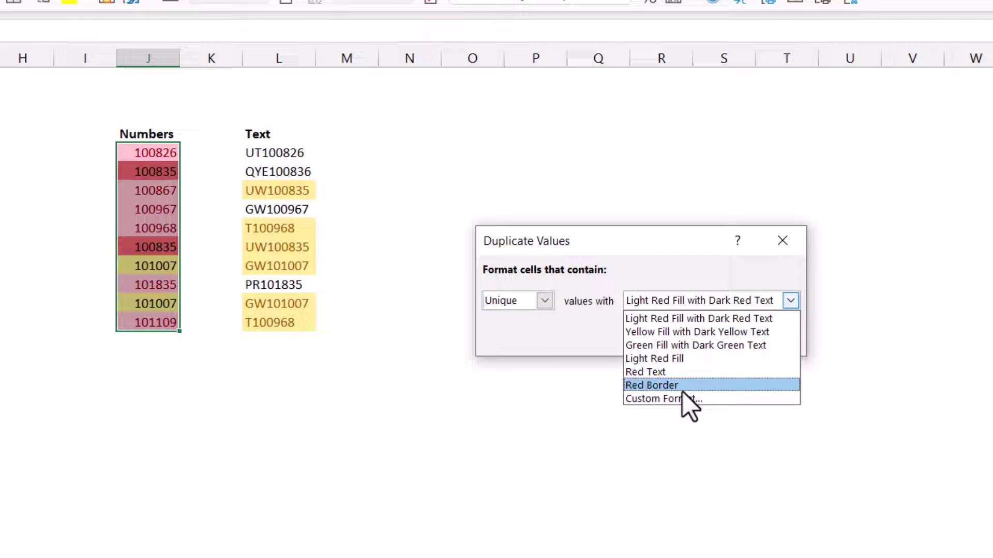
{"action": "left_click", "coordinate": [677, 398]}
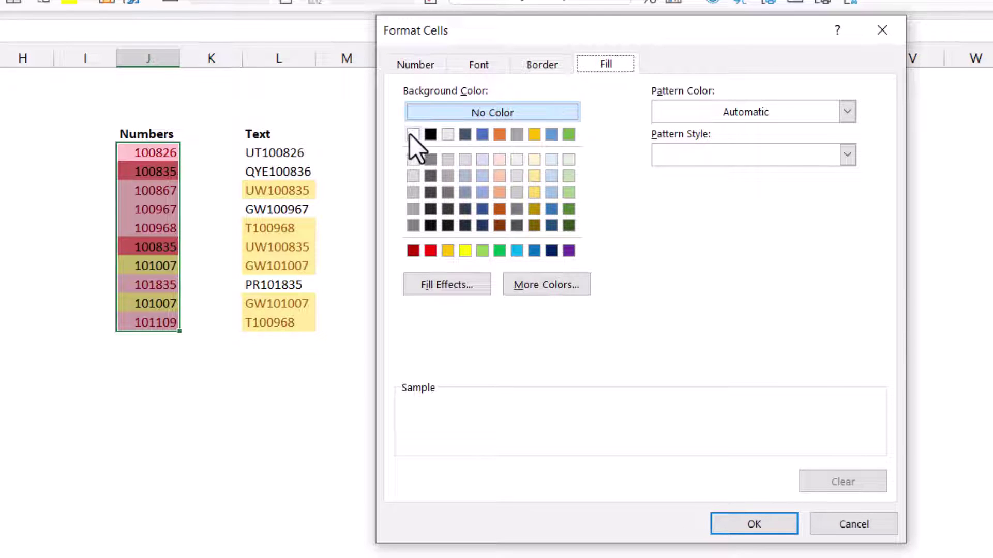
{"action": "left_click", "coordinate": [412, 135]}
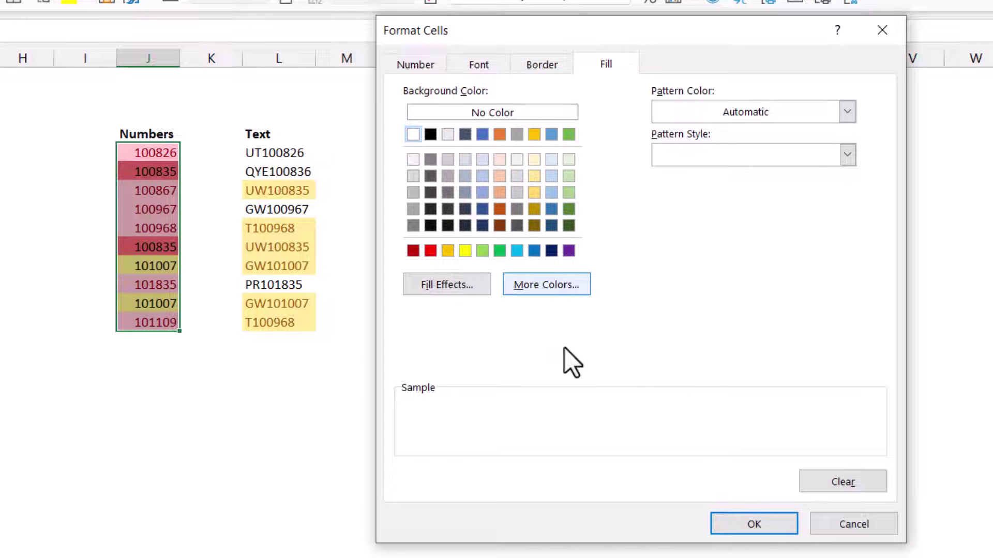
{"action": "left_click", "coordinate": [753, 524]}
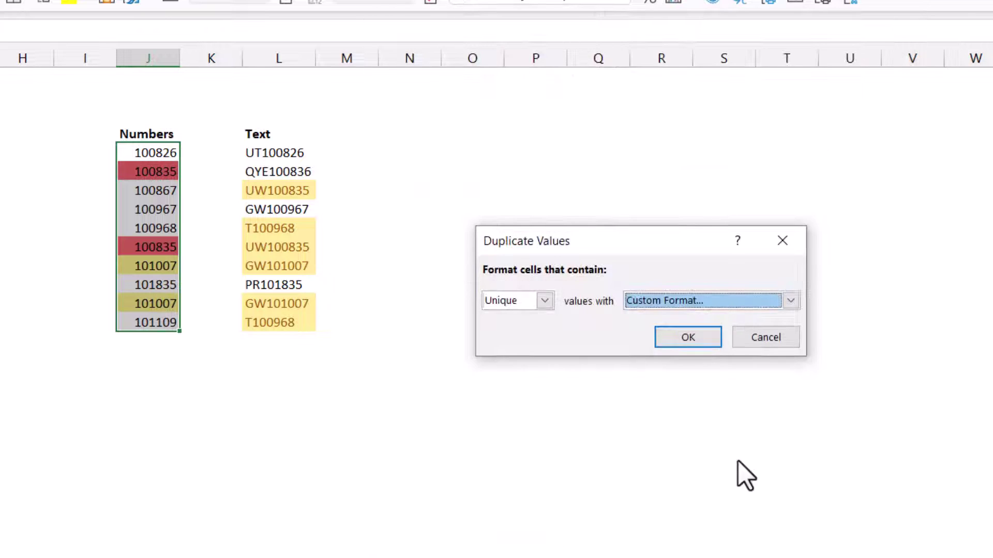
{"action": "left_click", "coordinate": [689, 337]}
{"action": "left_click", "coordinate": [155, 152]}
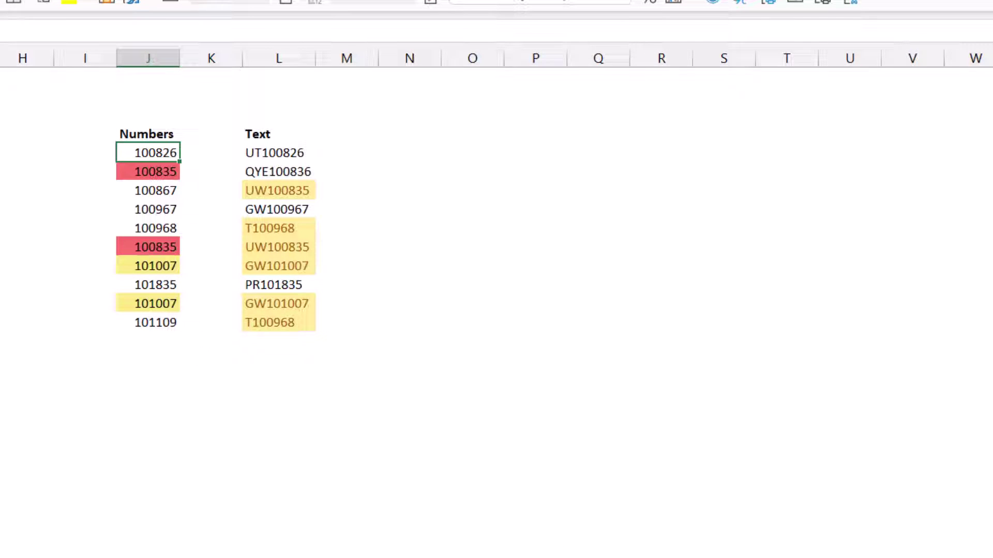
Step: Paste 101835 over 100967 in the Numbers column
{"action": "left_click", "coordinate": [136, 284]}
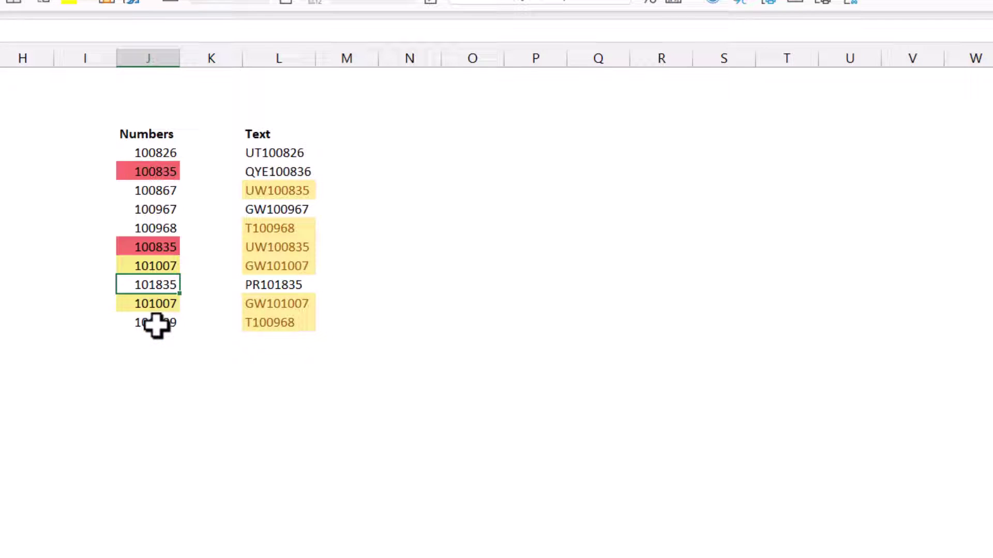
{"action": "key", "text": "ctrl+c"}
{"action": "left_click", "coordinate": [149, 208]}
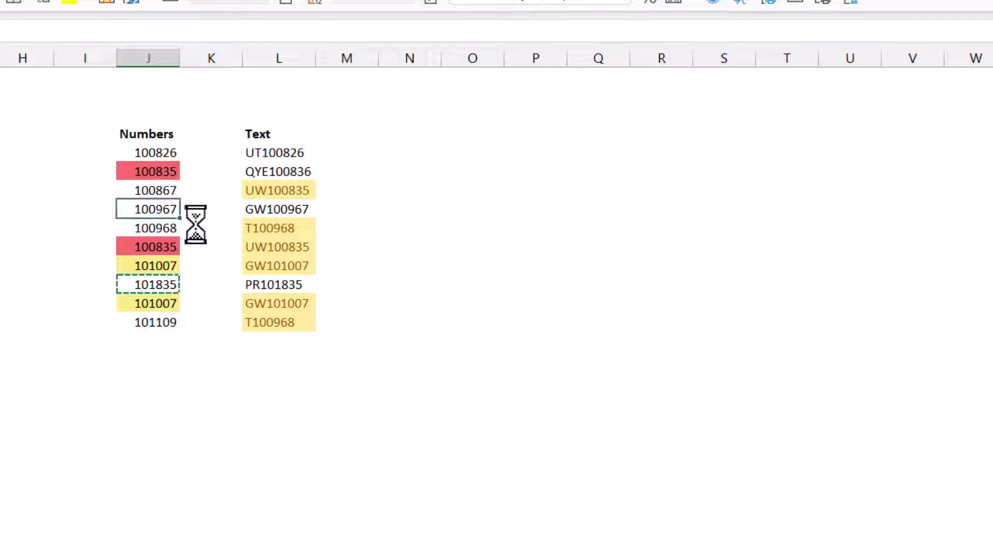
{"action": "key", "text": "ctrl+v"}
{"action": "key", "text": "Escape"}
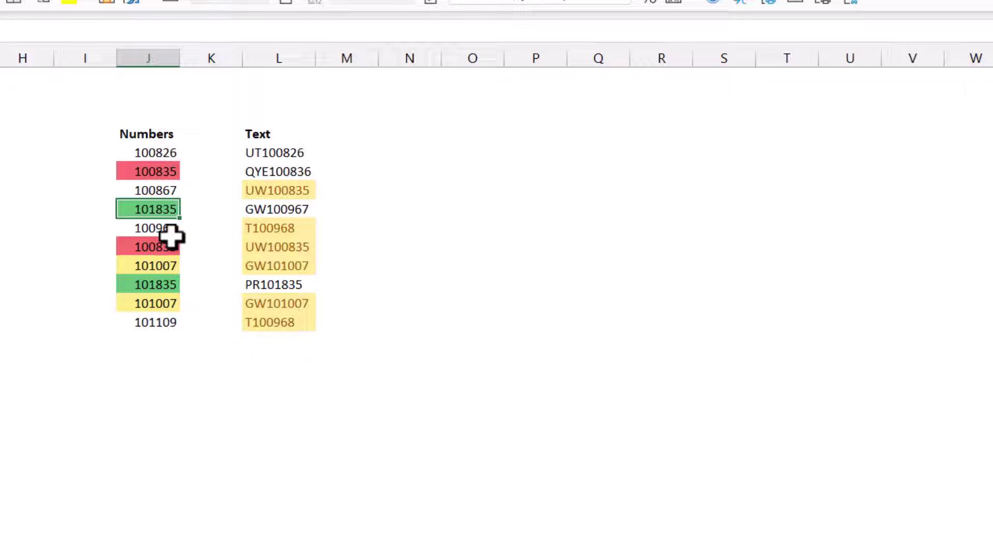
Step: Paste 101007 over the 100968 entry
{"action": "left_click", "coordinate": [168, 231]}
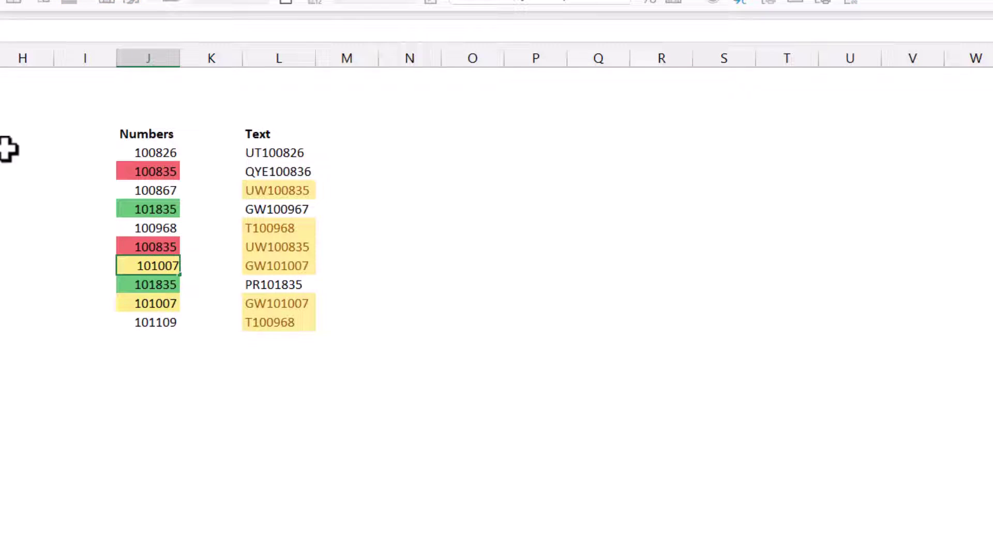
{"action": "left_click", "coordinate": [146, 228]}
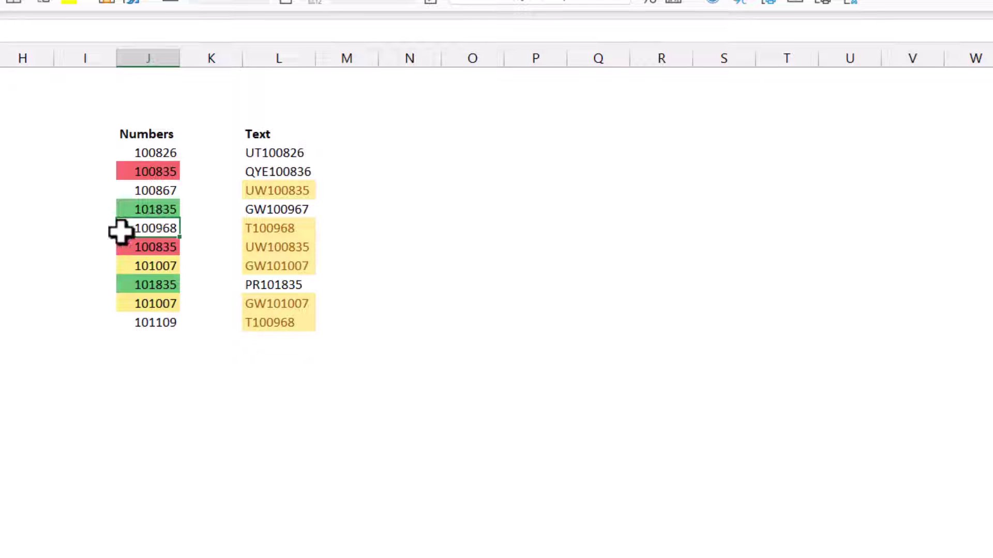
{"action": "key", "text": "ctrl+v"}
{"action": "left_click", "coordinate": [192, 253]}
{"action": "key", "text": "Escape"}
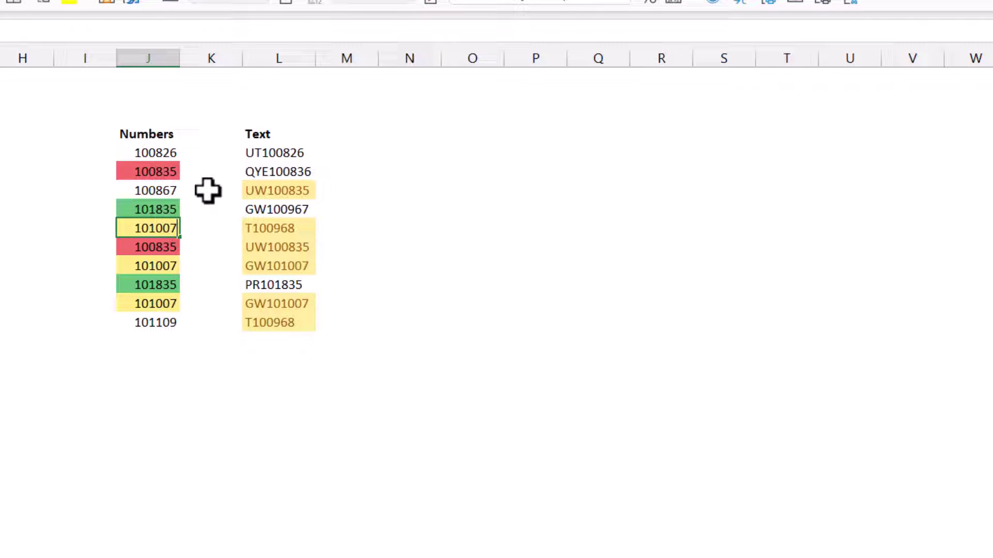
Step: Change the pasted value to 101006 and copy it over 100867
{"action": "type", "text": "6"}
{"action": "key", "text": "Return"}
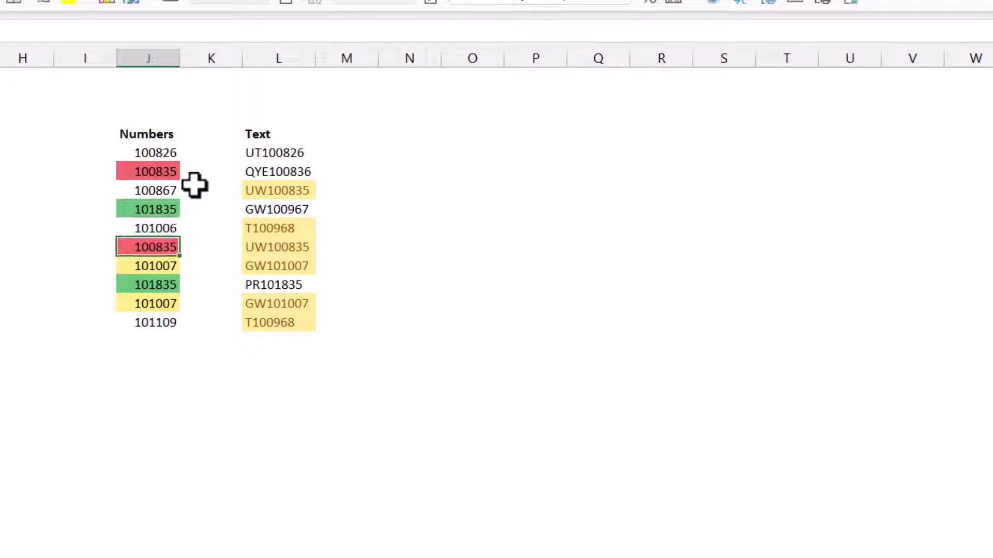
{"action": "key", "text": "Up"}
{"action": "key", "text": "ctrl+c"}
{"action": "key", "text": "Up"}
{"action": "key", "text": "ctrl+v"}
{"action": "key", "text": "Down"}
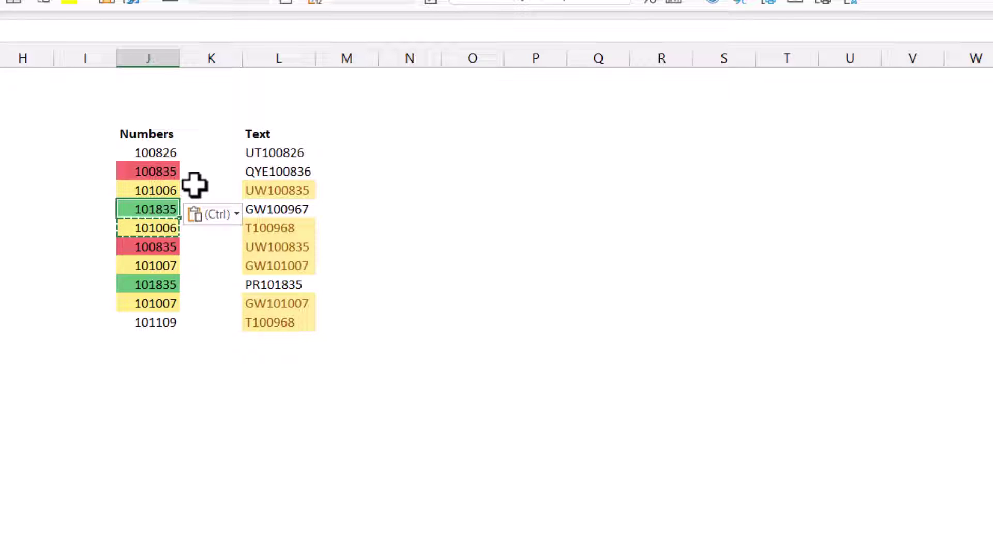
Step: Compare the 101006 and 101007 duplicate pairs, then select the blank cell beside UT100826
{"action": "left_click", "coordinate": [170, 192]}
{"action": "left_click", "coordinate": [164, 228], "text": "ctrl"}
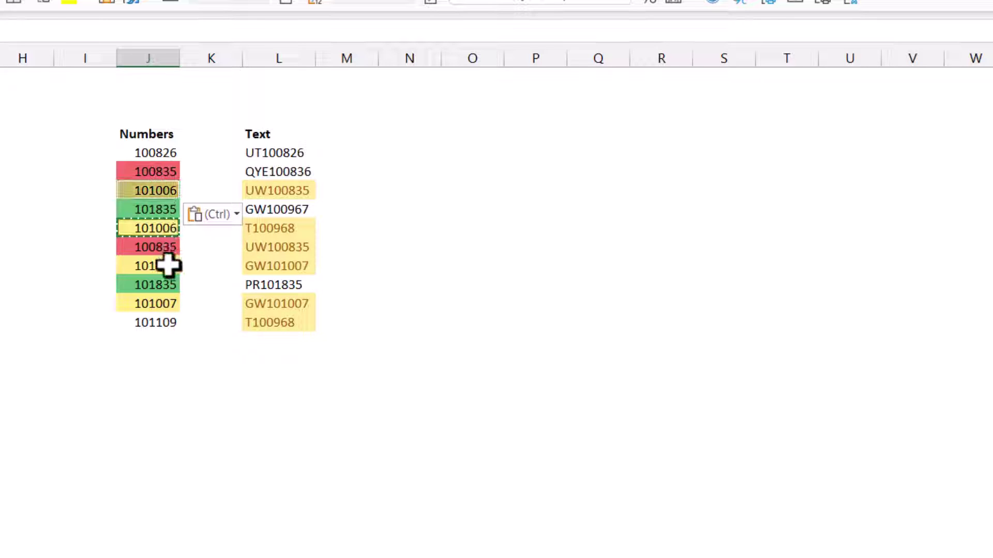
{"action": "left_click", "coordinate": [165, 266], "text": "ctrl"}
{"action": "left_click", "coordinate": [171, 304], "text": "ctrl"}
{"action": "left_click_drag", "start_coordinate": [157, 155], "coordinate": [160, 328]}
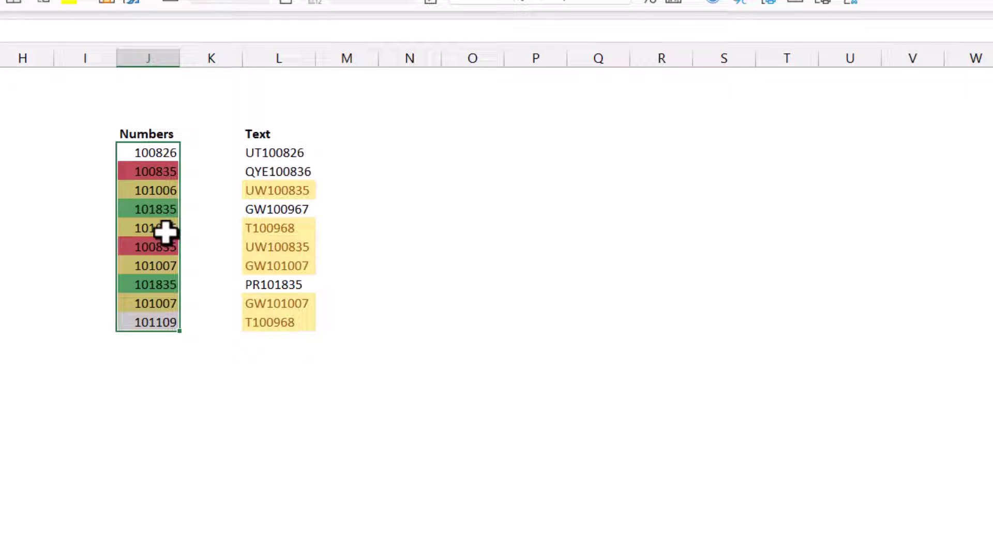
{"action": "left_click", "coordinate": [166, 230]}
{"action": "left_click", "coordinate": [163, 269], "text": "ctrl"}
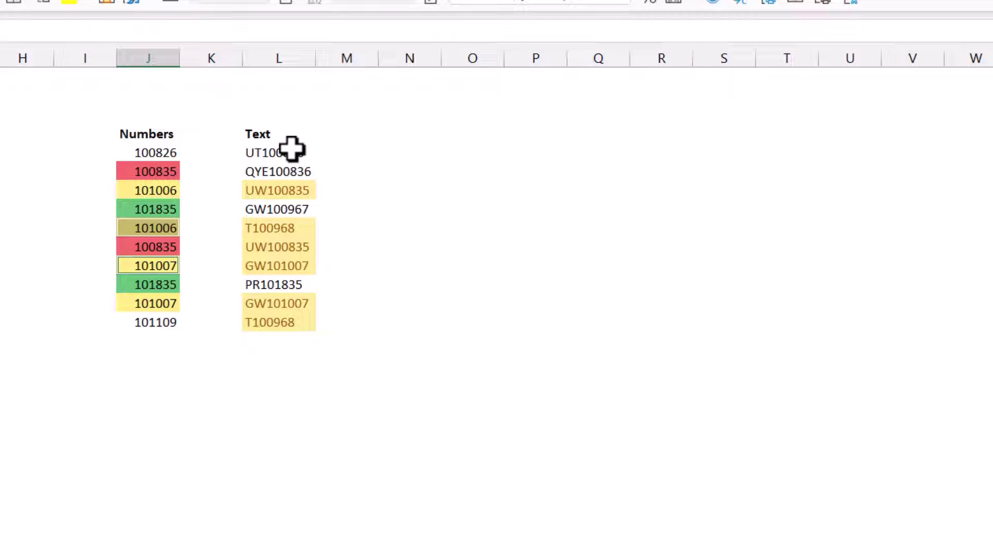
{"action": "left_click", "coordinate": [343, 154]}
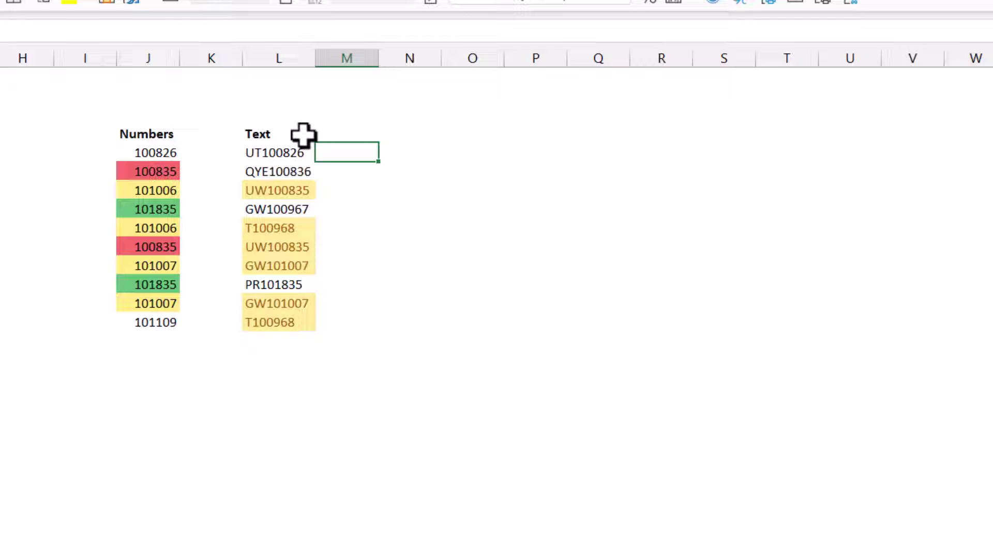
Step: Number UT100826 as 1, QYE100836 as 2 and the first UW100835 as 3
{"action": "key", "text": "Left"}
{"action": "key", "text": "Right"}
{"action": "type", "text": "1"}
{"action": "key", "text": "Return"}
{"action": "type", "text": "2"}
{"action": "key", "text": "Return"}
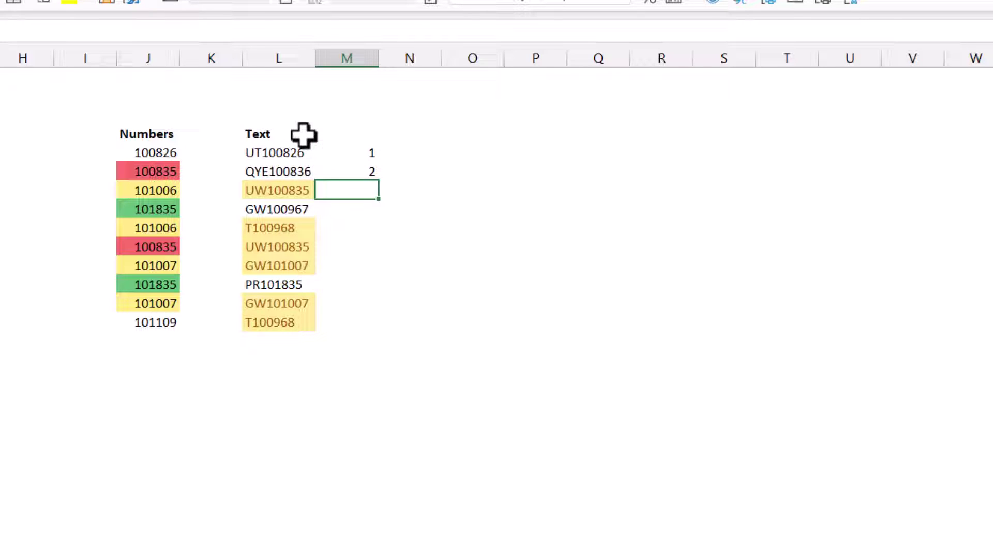
{"action": "key", "text": "Return"}
{"action": "key", "text": "Down"}
Step: Give the second UW100835 3, GW100967 4, both T100968 rows 5, and compare with Numbers
{"action": "key", "text": "Down"}
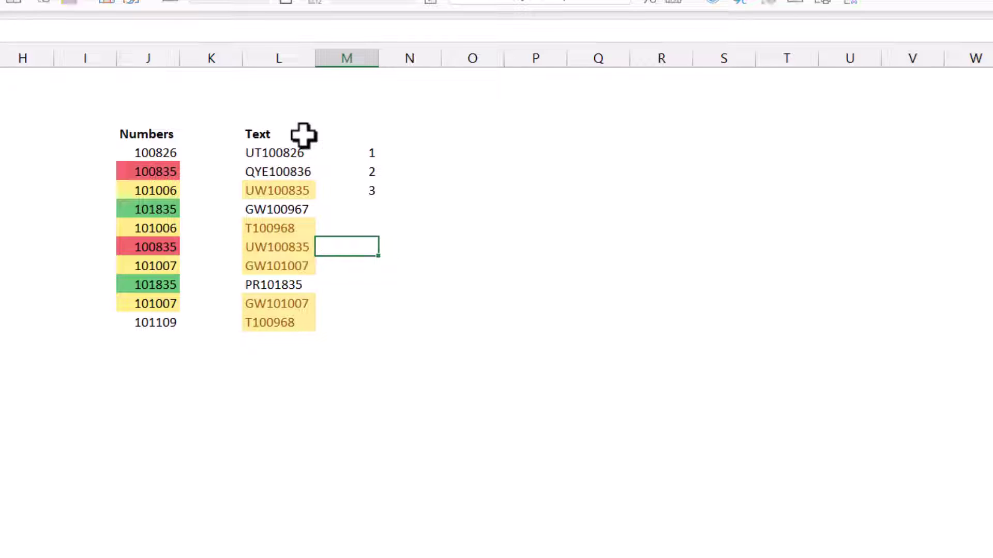
{"action": "type", "text": "3"}
{"action": "key", "text": "Up"}
{"action": "key", "text": "Up"}
{"action": "type", "text": "4"}
{"action": "key", "text": "Return"}
{"action": "type", "text": "5"}
{"action": "key", "text": "Return"}
{"action": "key", "text": "Down"}
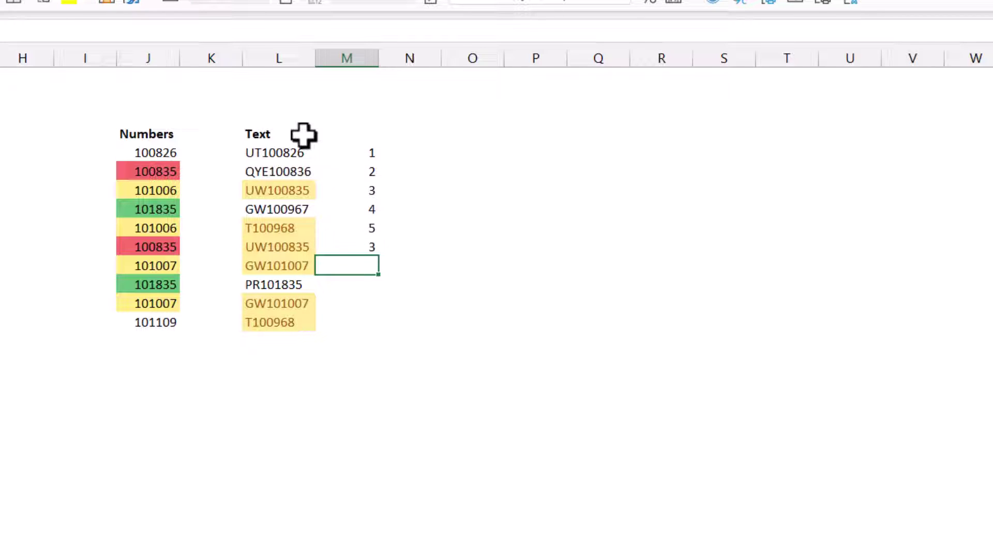
{"action": "key", "text": "Down"}
{"action": "key", "text": "Down"}
{"action": "key", "text": "Down"}
{"action": "type", "text": "5"}
{"action": "key", "text": "Up"}
{"action": "key", "text": "Up"}
{"action": "key", "text": "Up"}
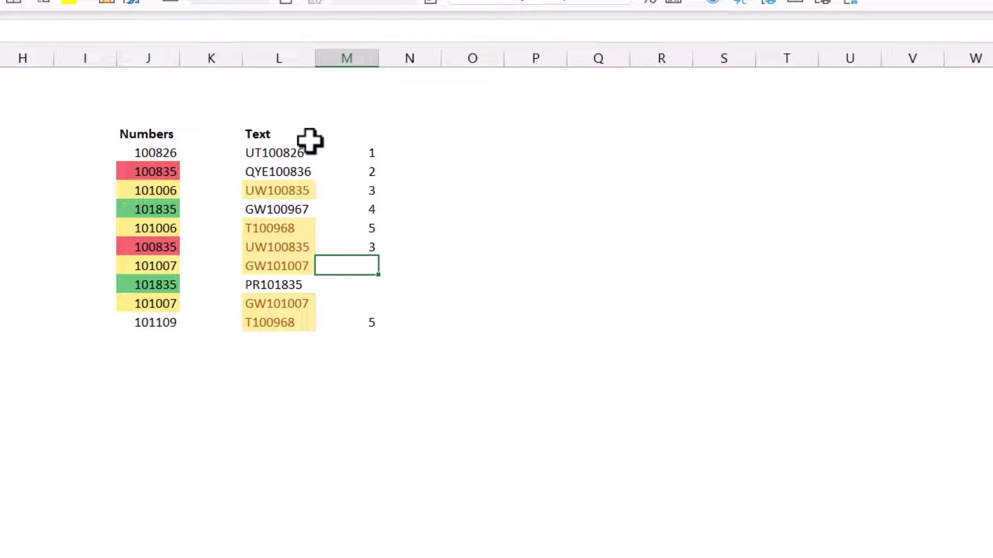
{"action": "left_click_drag", "start_coordinate": [149, 151], "coordinate": [149, 325]}
{"action": "left_click_drag", "start_coordinate": [361, 155], "coordinate": [348, 326]}
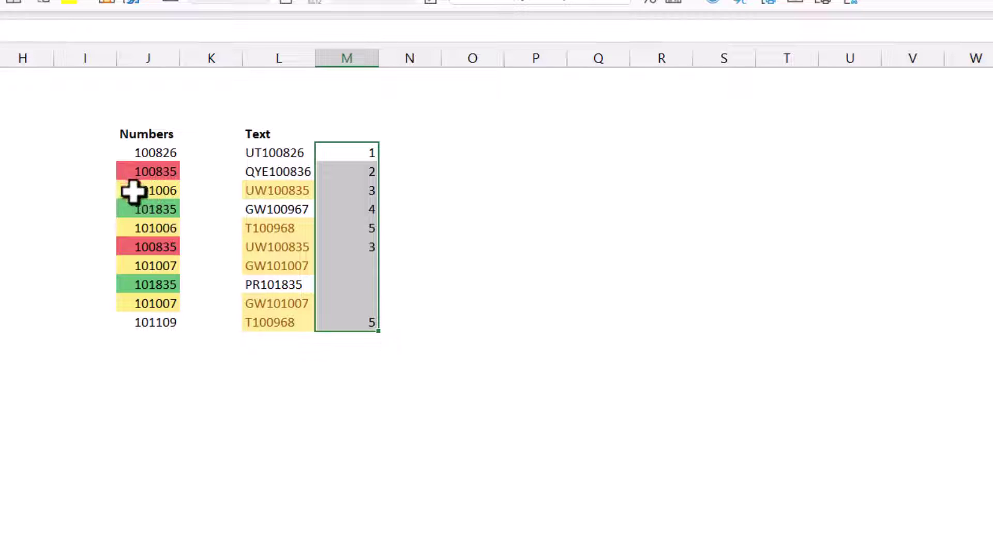
{"action": "left_click", "coordinate": [144, 228]}
{"action": "left_click", "coordinate": [145, 268]}
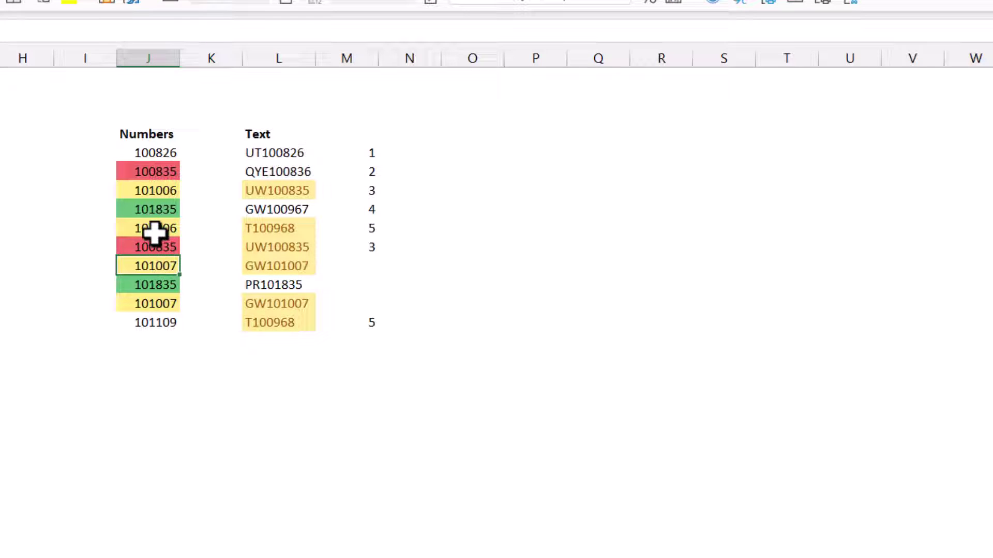
{"action": "left_click", "coordinate": [155, 233]}
{"action": "left_click", "coordinate": [161, 262]}
{"action": "left_click_drag", "start_coordinate": [368, 155], "coordinate": [361, 324]}
{"action": "left_click", "coordinate": [409, 153]}
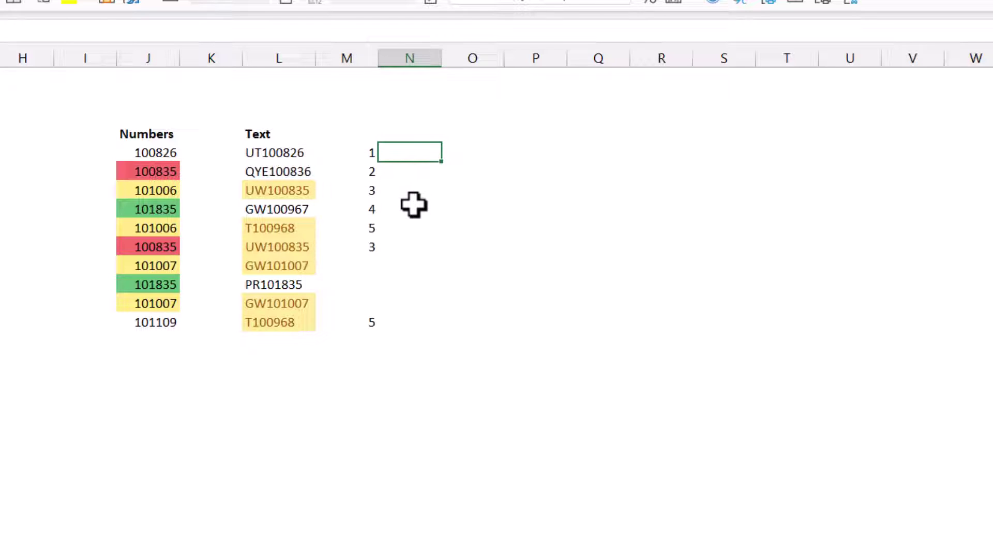
{"action": "type", "text": "="}
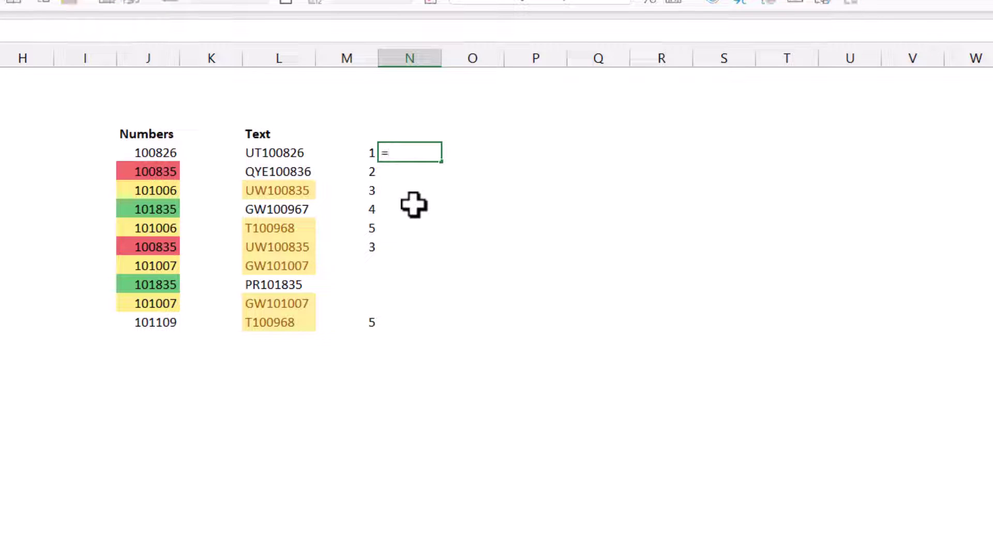
{"action": "type", "text": "rank"}
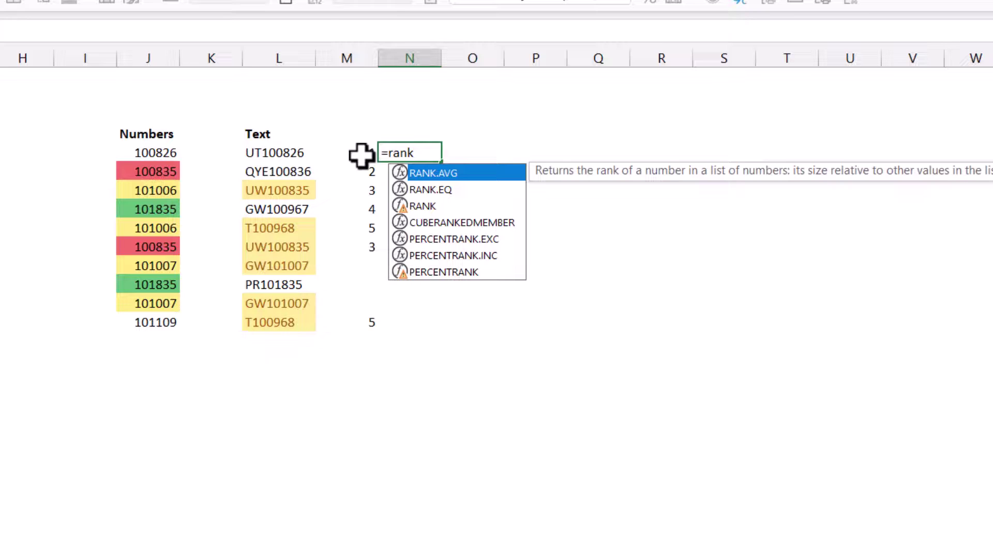
{"action": "key", "text": "Escape"}
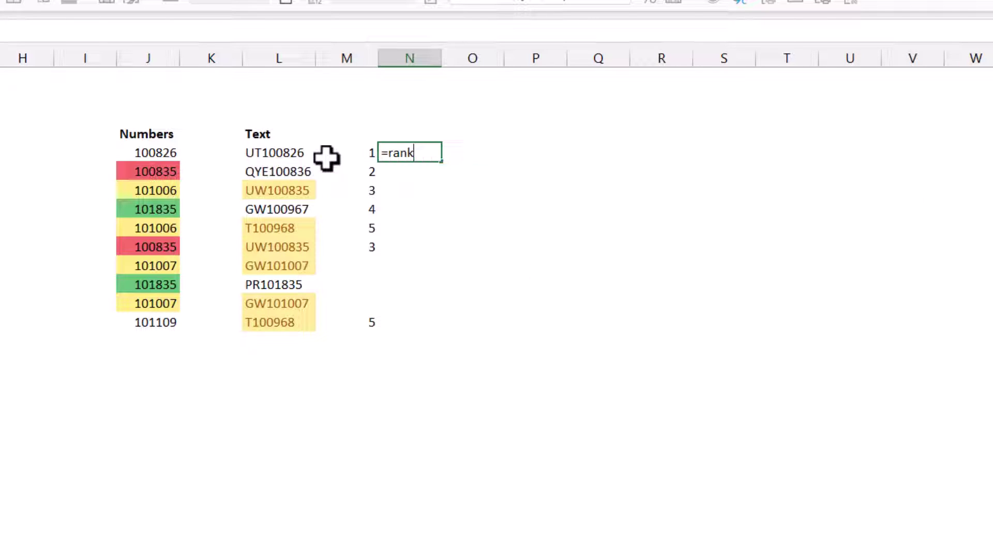
{"action": "key", "text": "Escape"}
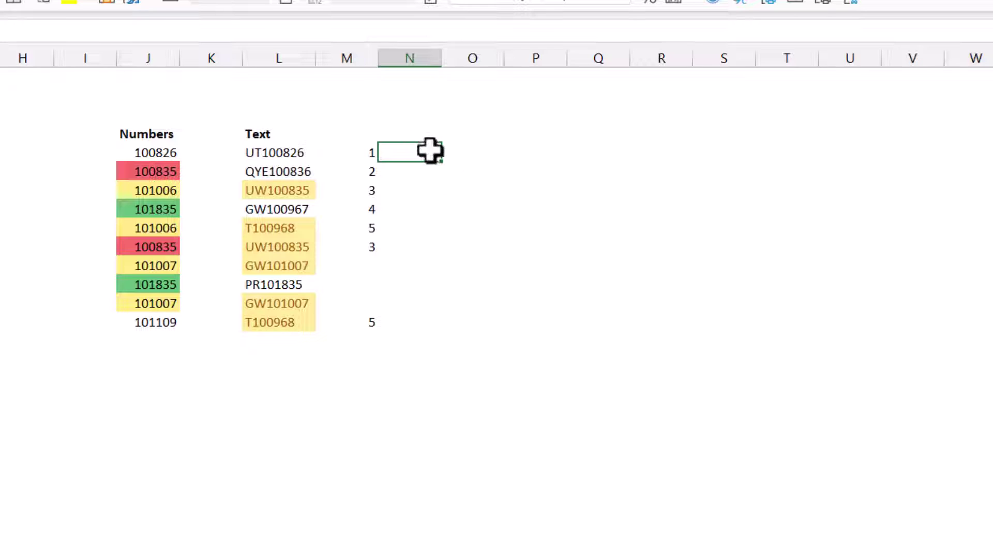
Step: Enter Player and paste the sample words Rank, List, Rest, Teeth beside it
{"action": "left_click", "coordinate": [537, 154]}
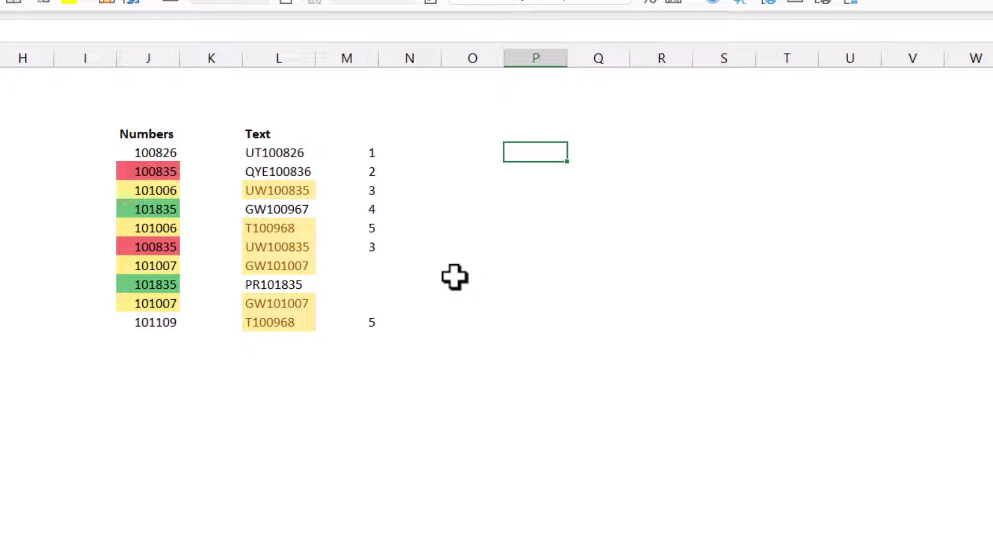
{"action": "type", "text": "Player"}
{"action": "key", "text": "Return"}
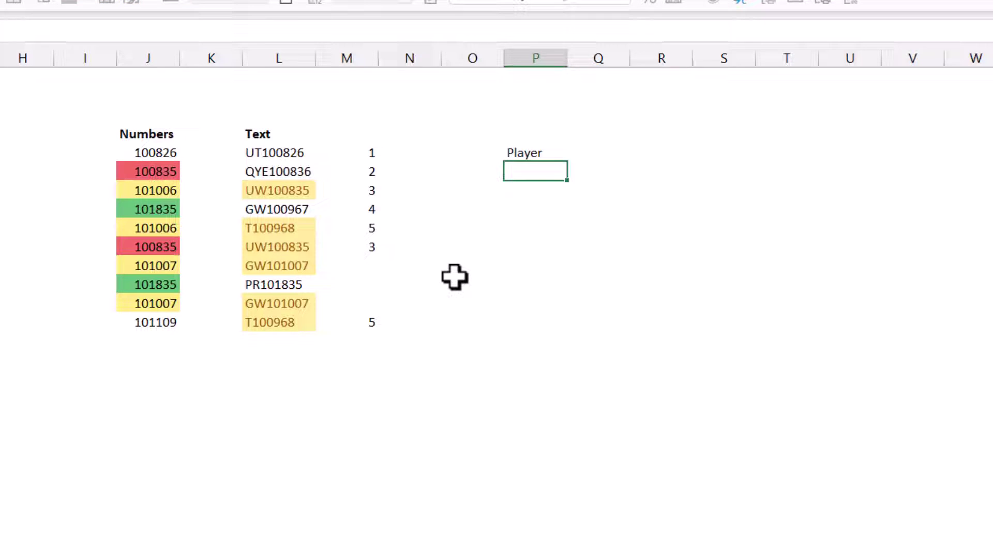
{"action": "key", "text": "Up"}
{"action": "key", "text": "Right"}
{"action": "key", "text": "Right"}
{"action": "key", "text": "ctrl+v"}
{"action": "left_click", "coordinate": [709, 151]}
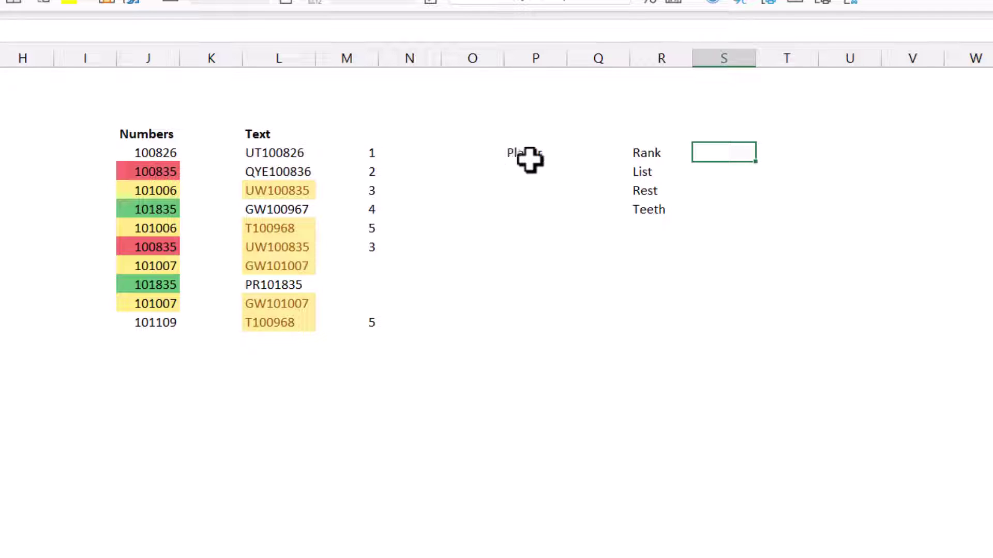
Step: Enter =COUNTIFS($R$5:$R$8,">="&P5) beside Player, returning 3
{"action": "left_click", "coordinate": [568, 153]}
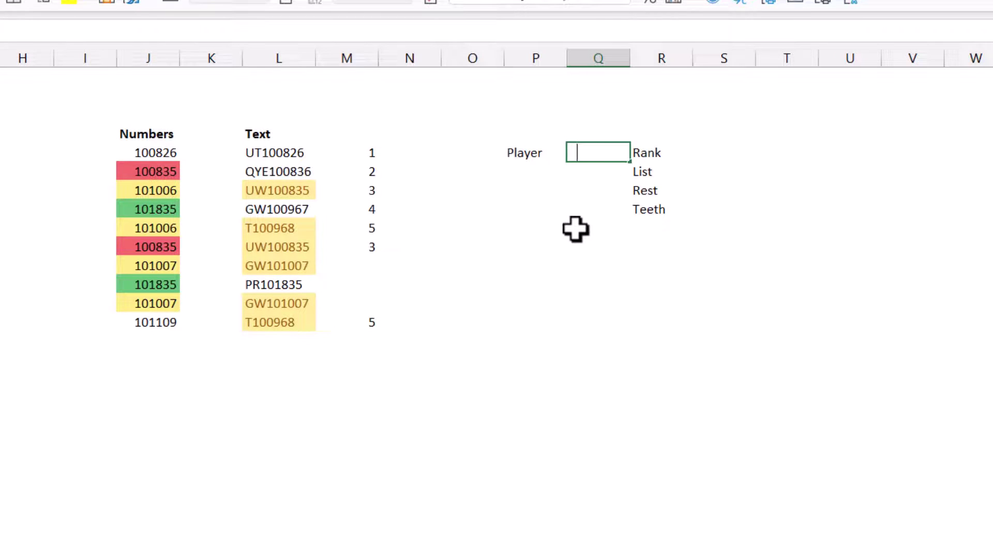
{"action": "type", "text": "=countifs"}
{"action": "key", "text": "Tab"}
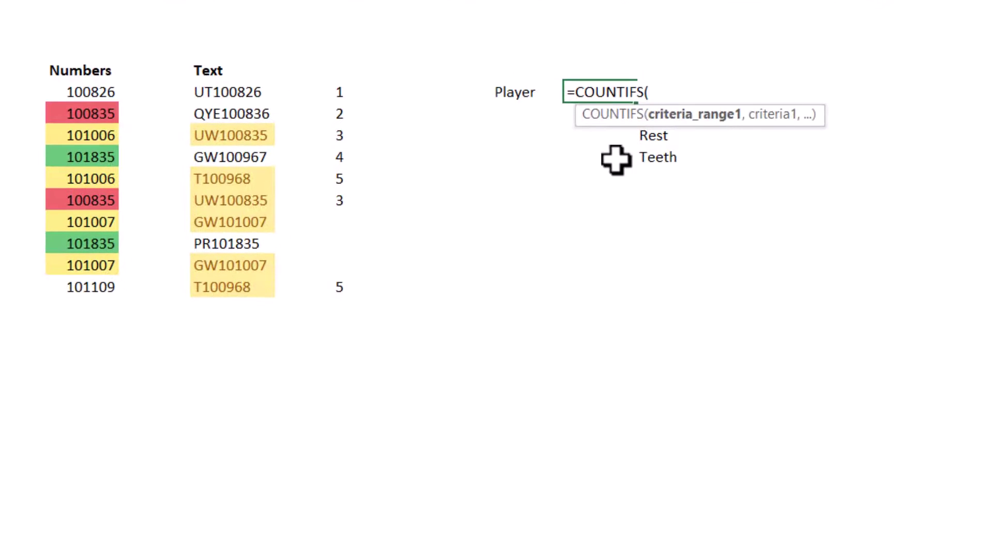
{"action": "type", "text": ",,"}
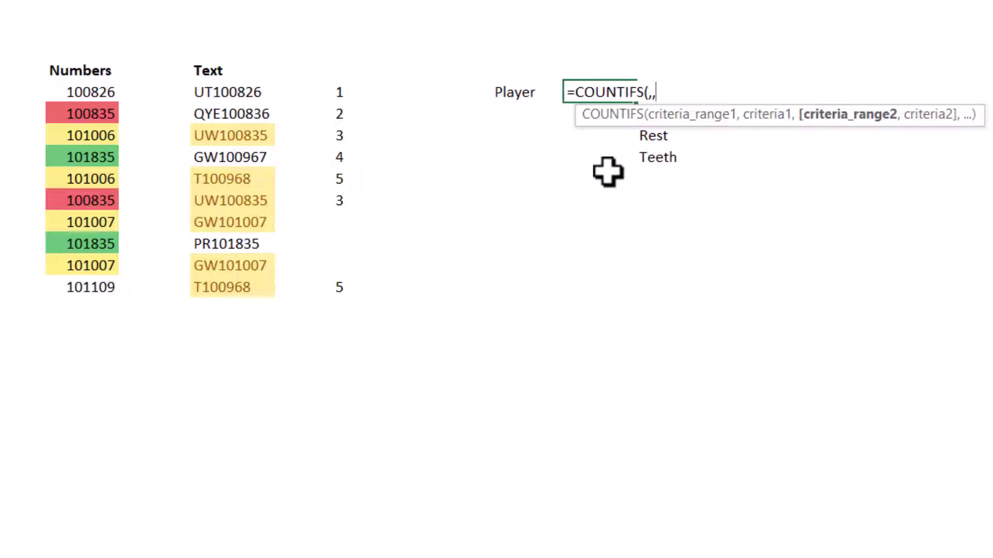
{"action": "key", "text": "BackSpace"}
{"action": "key", "text": "BackSpace"}
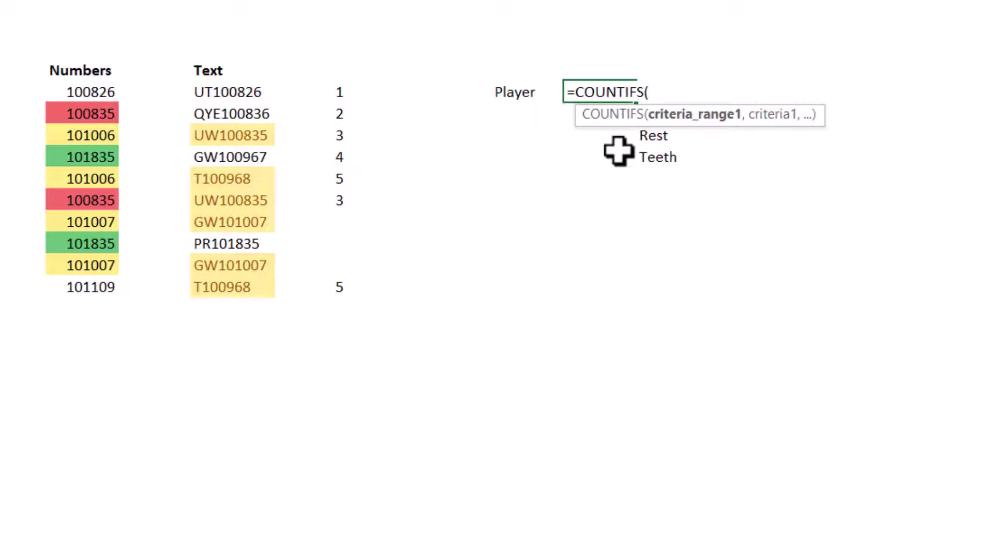
{"action": "left_click_drag", "start_coordinate": [663, 157], "coordinate": [667, 92]}
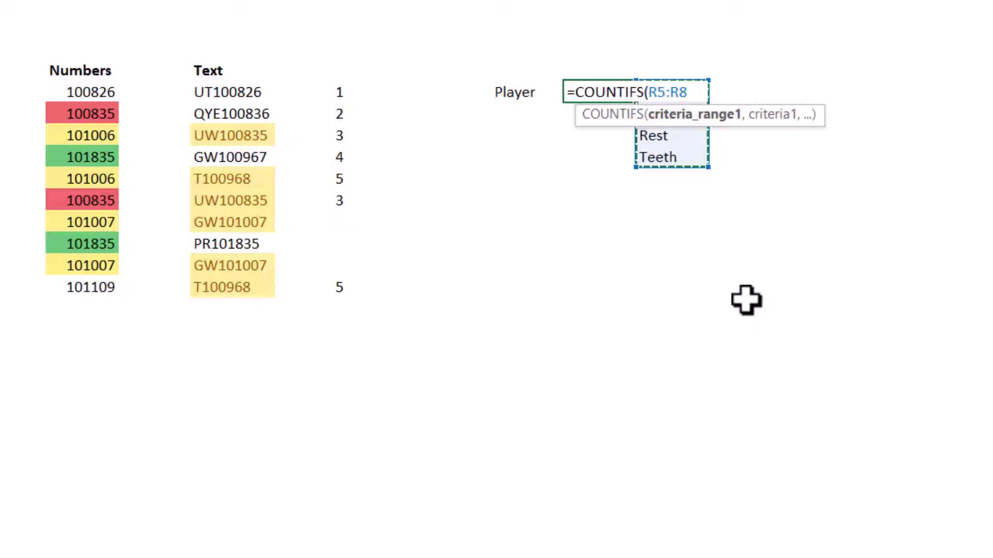
{"action": "type", "text": ",\">=\"&"}
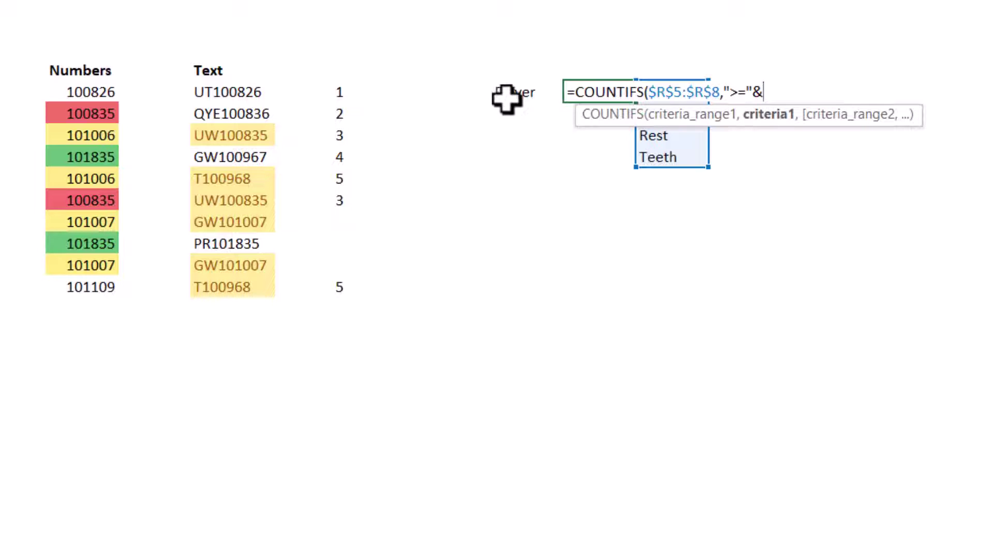
{"action": "left_click", "coordinate": [505, 97]}
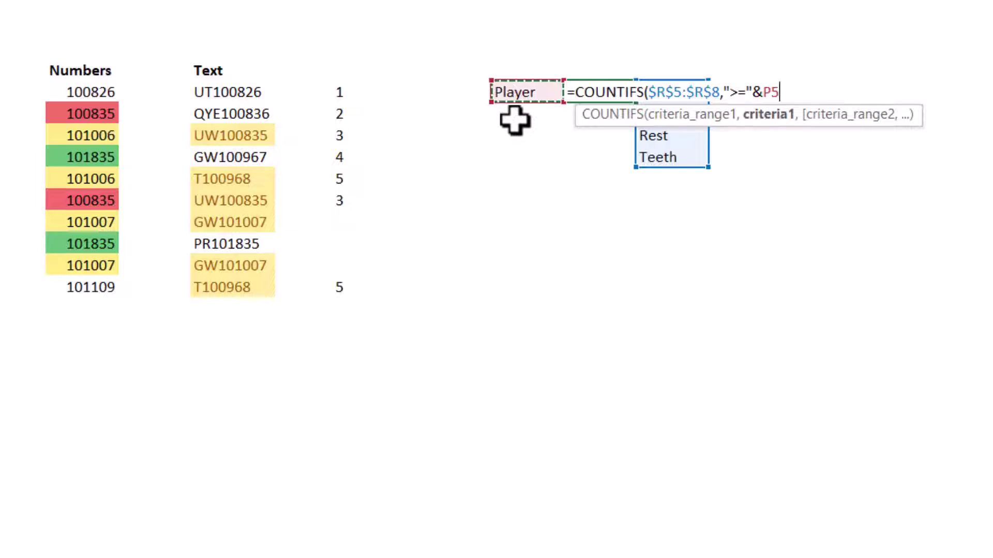
{"action": "type", "text": ")"}
{"action": "key", "text": "ctrl+Return"}
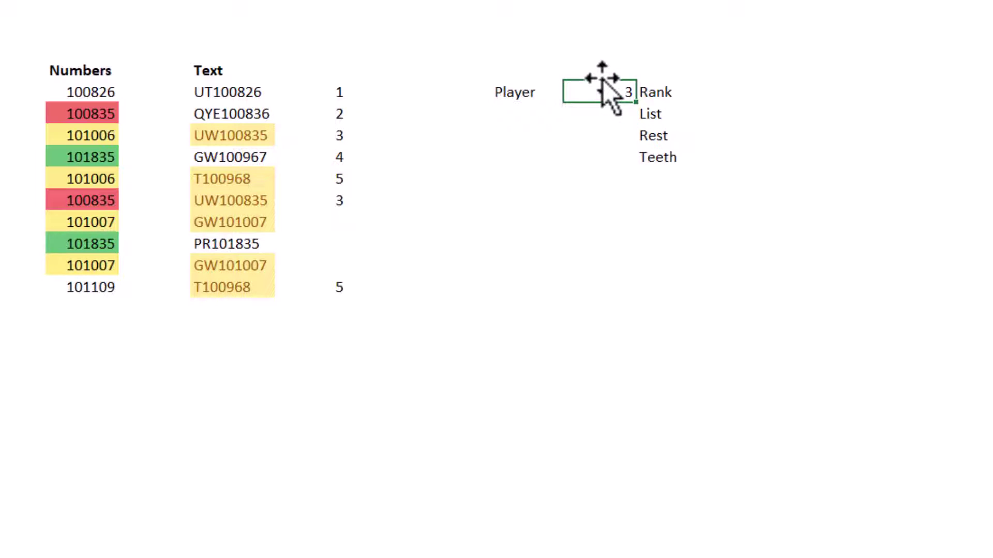
Step: Replace Rank with Brave in the sample word list
{"action": "left_click", "coordinate": [669, 97]}
{"action": "left_click", "coordinate": [655, 136], "text": "ctrl"}
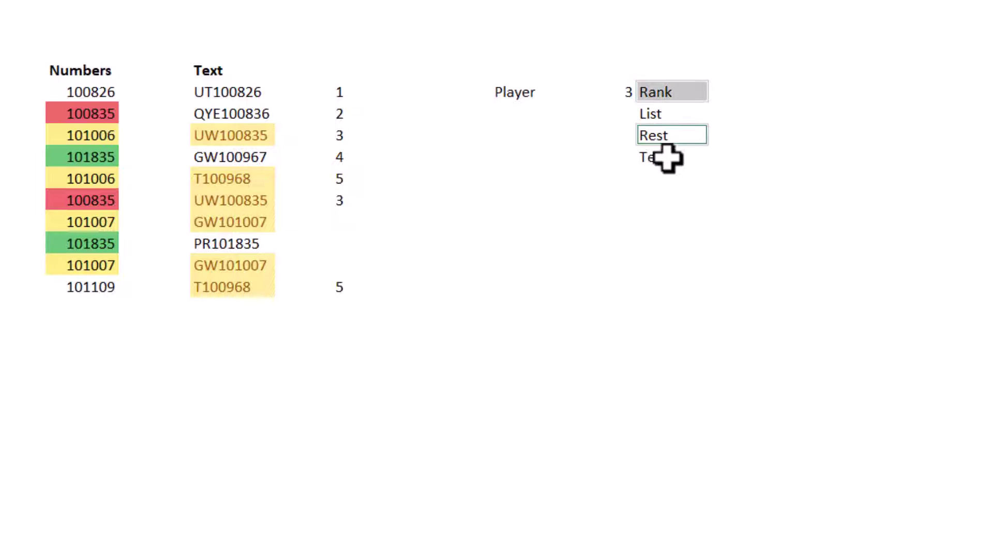
{"action": "left_click", "coordinate": [653, 157], "text": "ctrl"}
{"action": "left_click", "coordinate": [526, 92]}
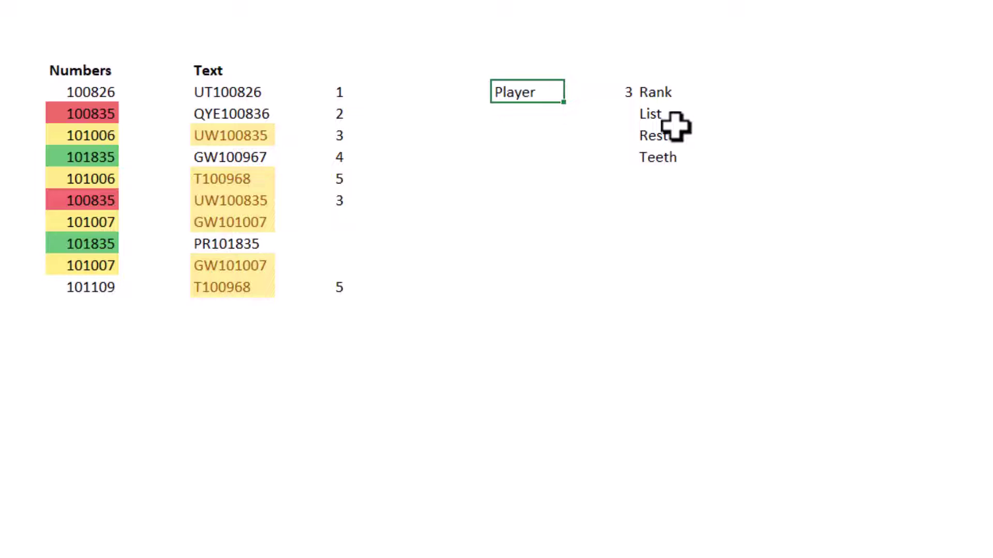
{"action": "left_click", "coordinate": [665, 92]}
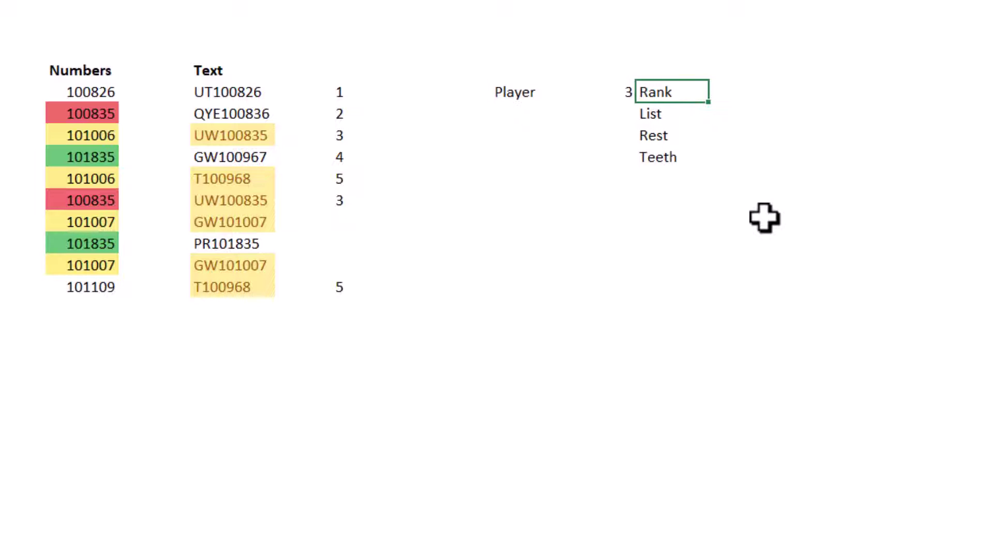
{"action": "type", "text": "Brave"}
{"action": "key", "text": "Return"}
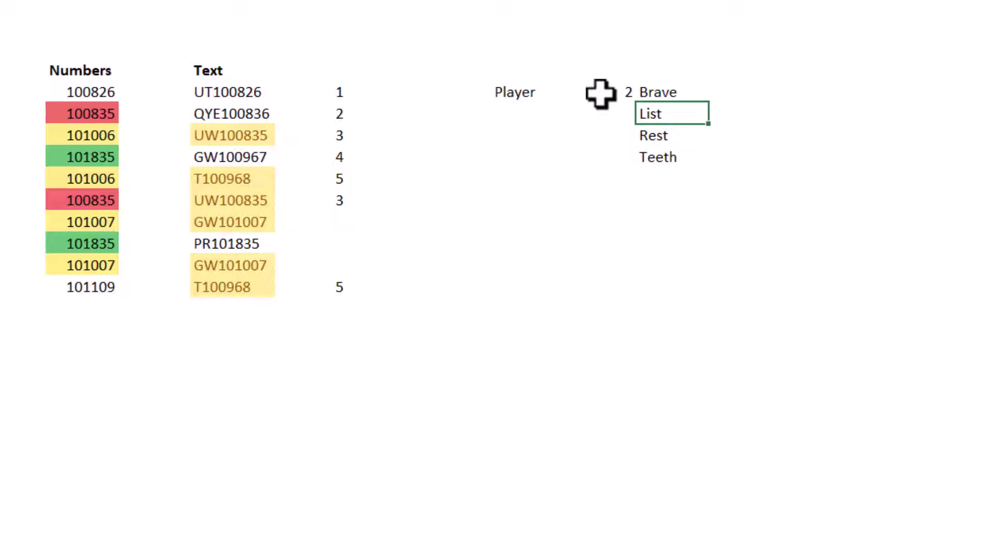
Step: Experiment with the COUNTIFS ">="&P5 criterion, deleting and restoring parts, then reopen the formula
{"action": "left_click", "coordinate": [609, 90]}
{"action": "double_click", "coordinate": [607, 91]}
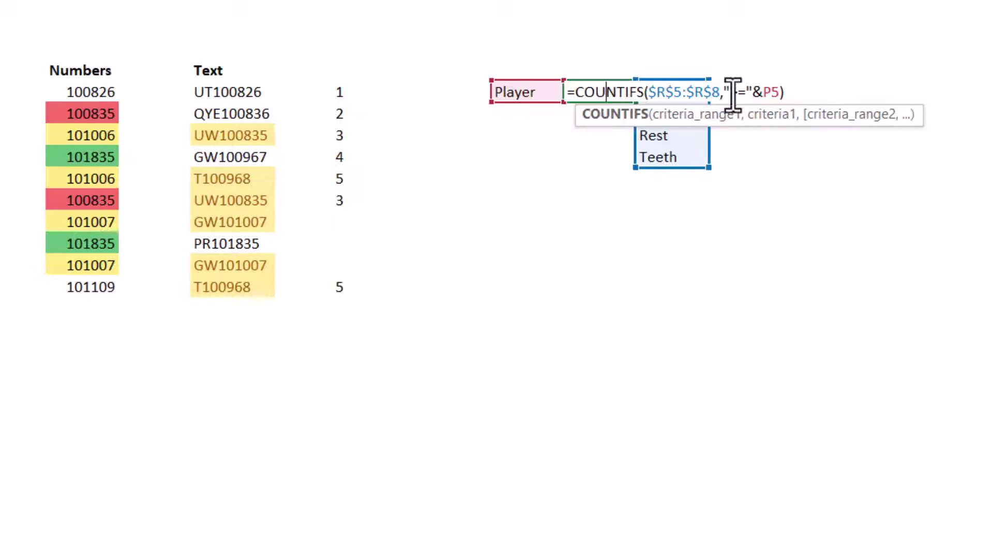
{"action": "left_click_drag", "start_coordinate": [726, 92], "coordinate": [763, 92]}
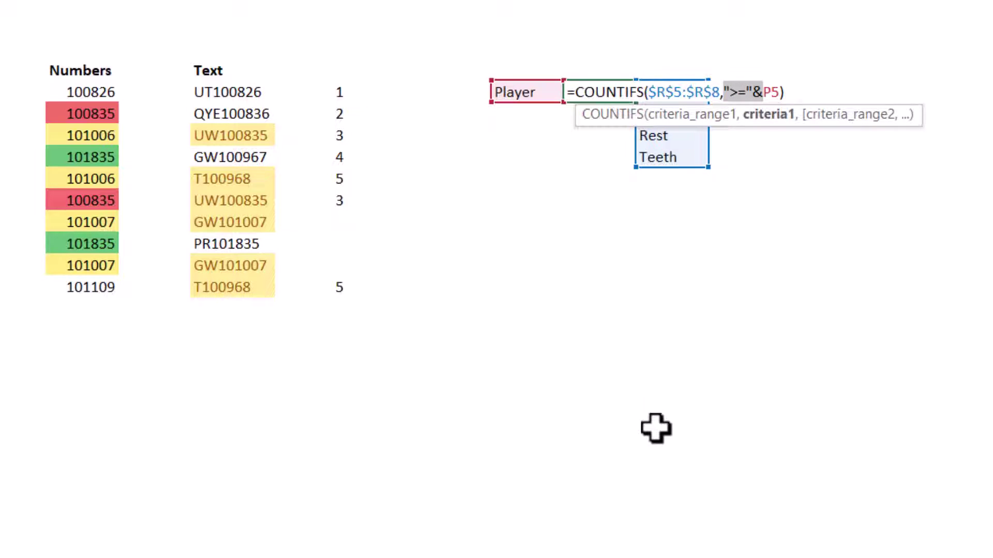
{"action": "key", "text": "Delete"}
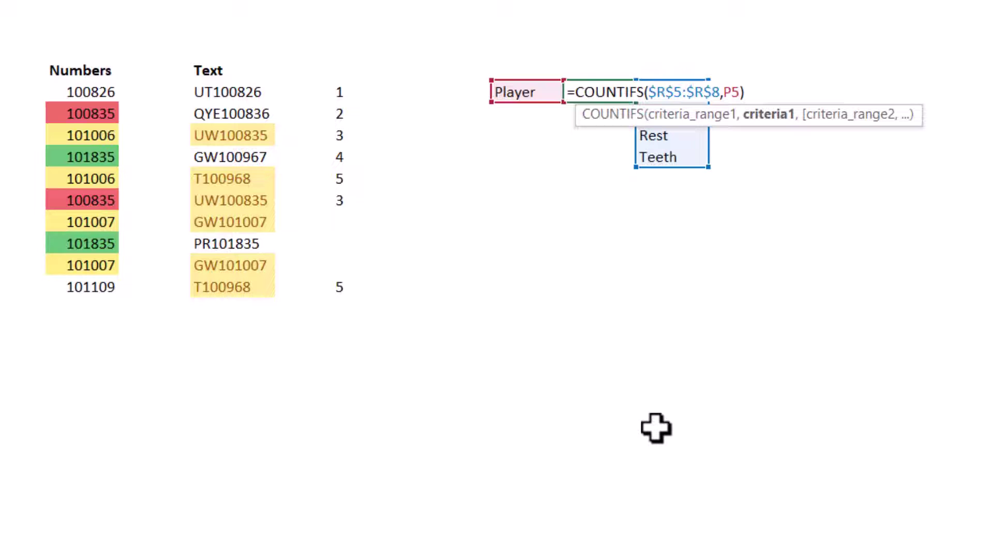
{"action": "key", "text": "ctrl+z"}
{"action": "key", "text": "Left"}
{"action": "key", "text": "Right"}
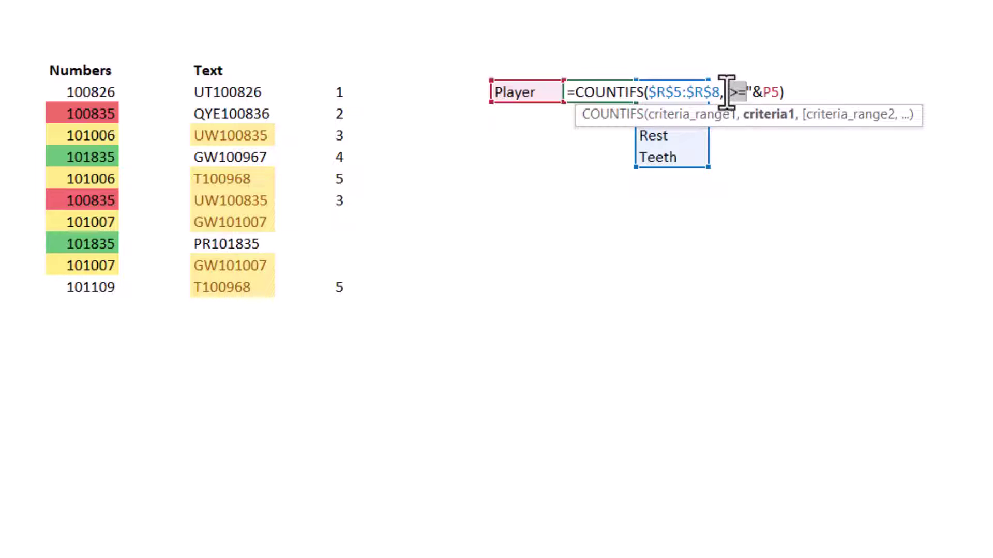
{"action": "left_click", "coordinate": [757, 93]}
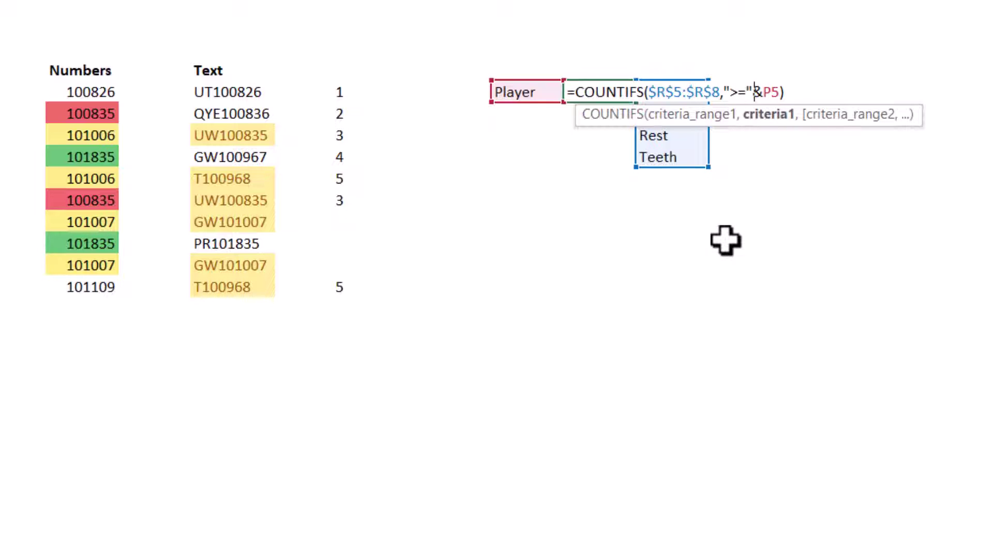
{"action": "key", "text": "Delete"}
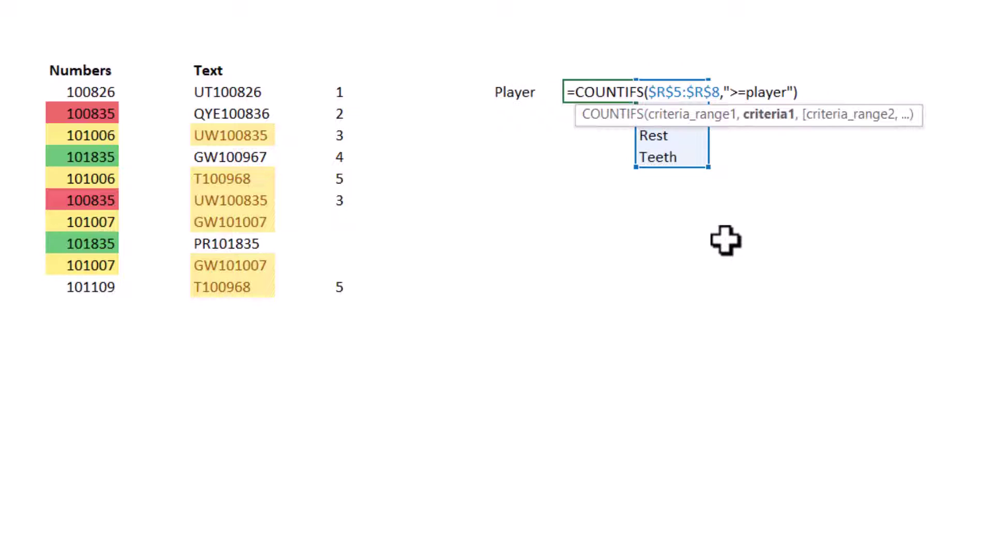
{"action": "key", "text": "Return"}
{"action": "key", "text": "Up"}
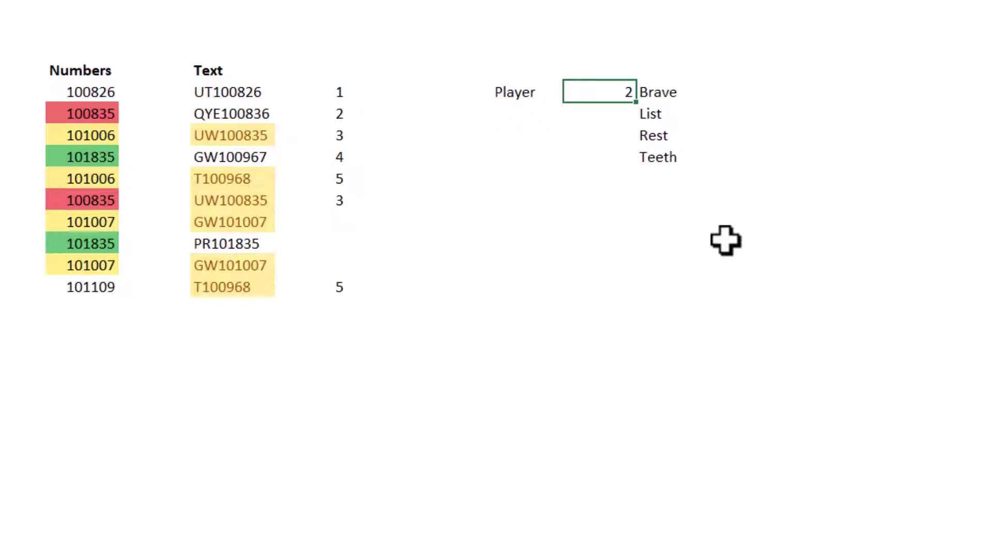
{"action": "key", "text": "F2"}
{"action": "key", "text": "Left"}
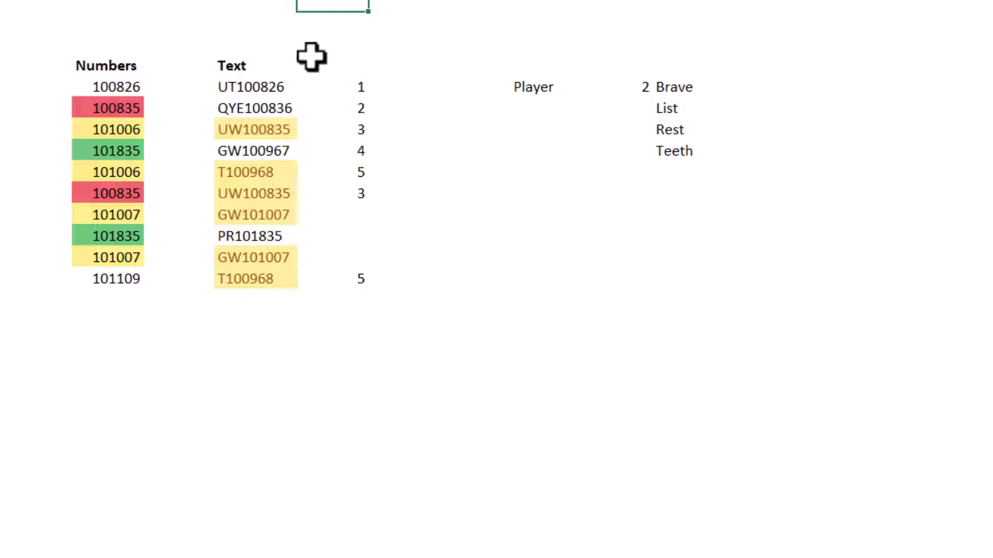
Step: Delete all columns right of Text, removing the old helper numbers and Player example
{"action": "left_click_drag", "start_coordinate": [344, 86], "coordinate": [339, 279]}
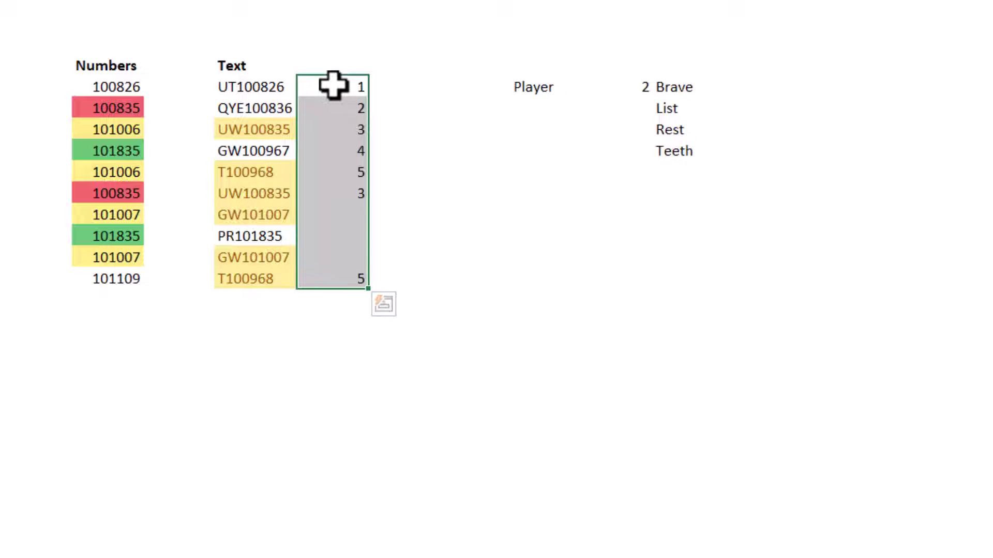
{"action": "left_click", "coordinate": [332, 85]}
{"action": "left_click", "coordinate": [333, 109]}
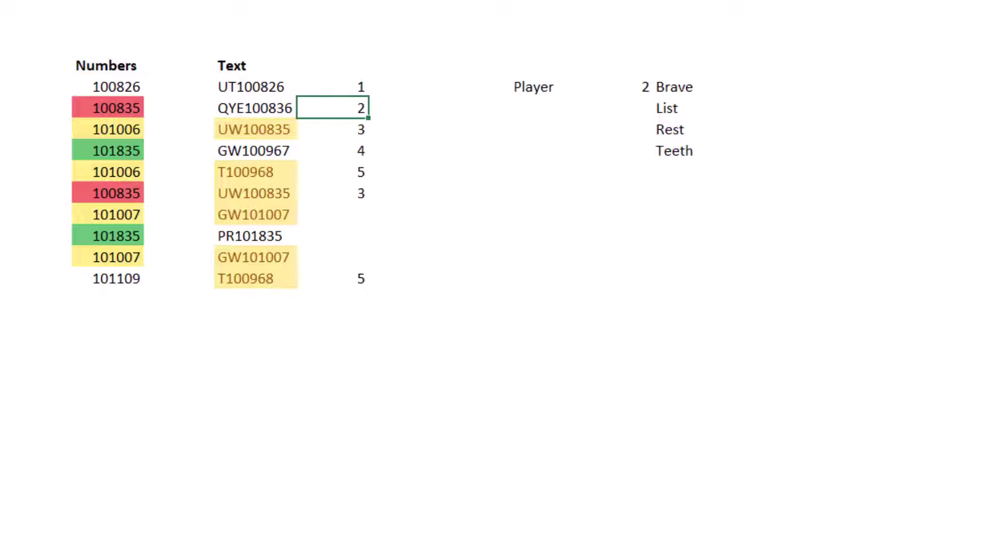
{"action": "left_click_drag", "start_coordinate": [333, 2], "coordinate": [977, 3]}
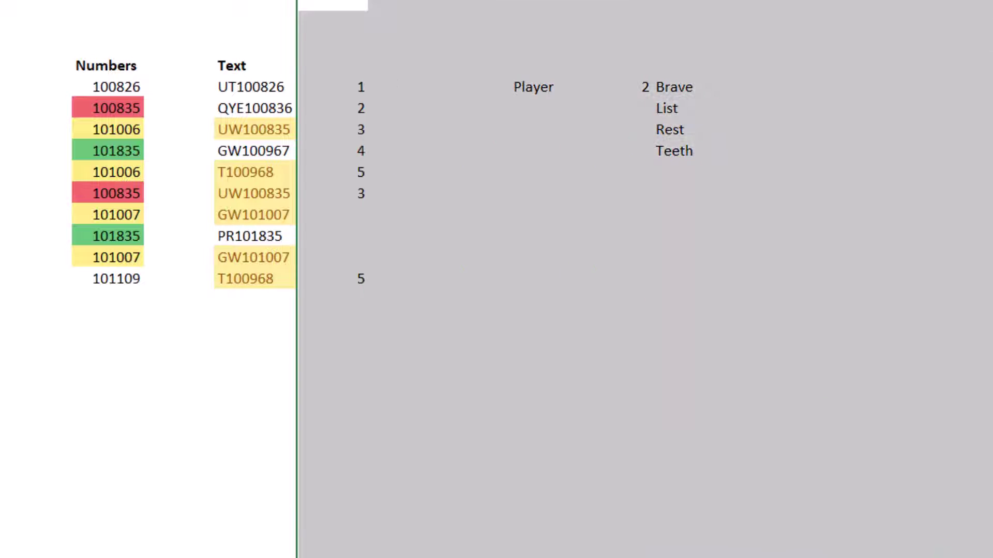
{"action": "right_click", "coordinate": [829, 47]}
{"action": "left_click", "coordinate": [893, 308]}
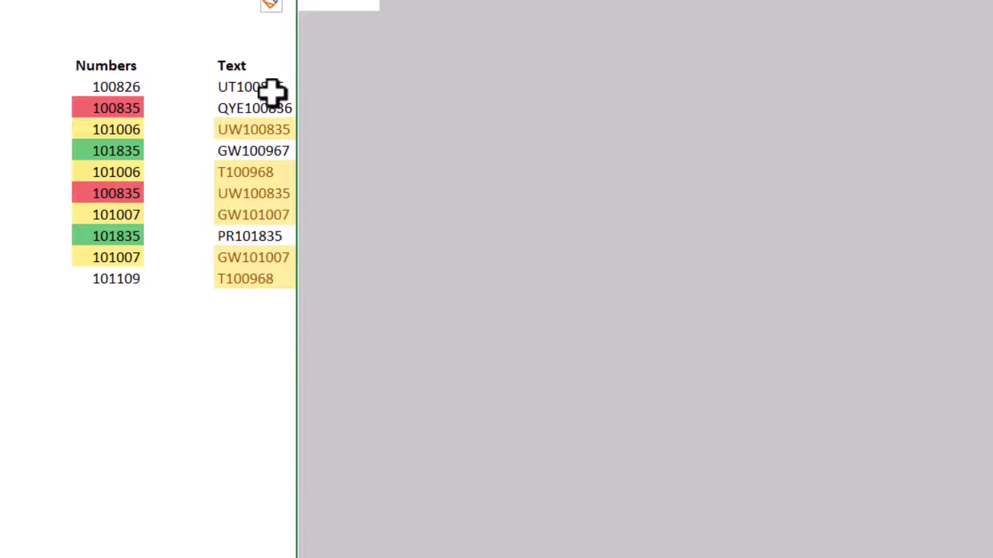
Step: Enter =COUNTIFS($L$5:$L$14,"<="&L5) in M5, fill it to M14, and check GW100967's rank
{"action": "left_click", "coordinate": [323, 81]}
{"action": "type", "text": "=countifs"}
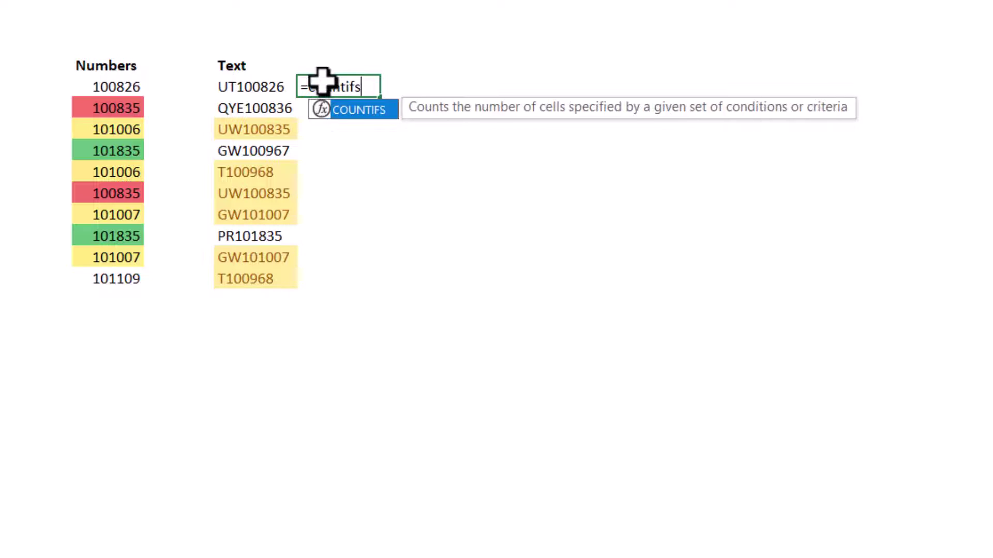
{"action": "key", "text": "Tab"}
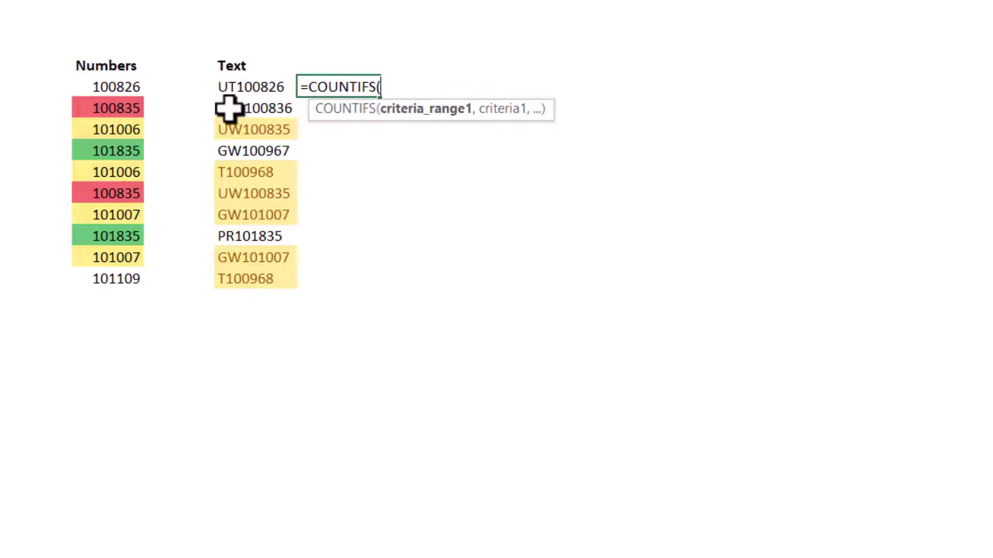
{"action": "left_click_drag", "start_coordinate": [253, 87], "coordinate": [266, 283]}
{"action": "key", "text": "F4"}
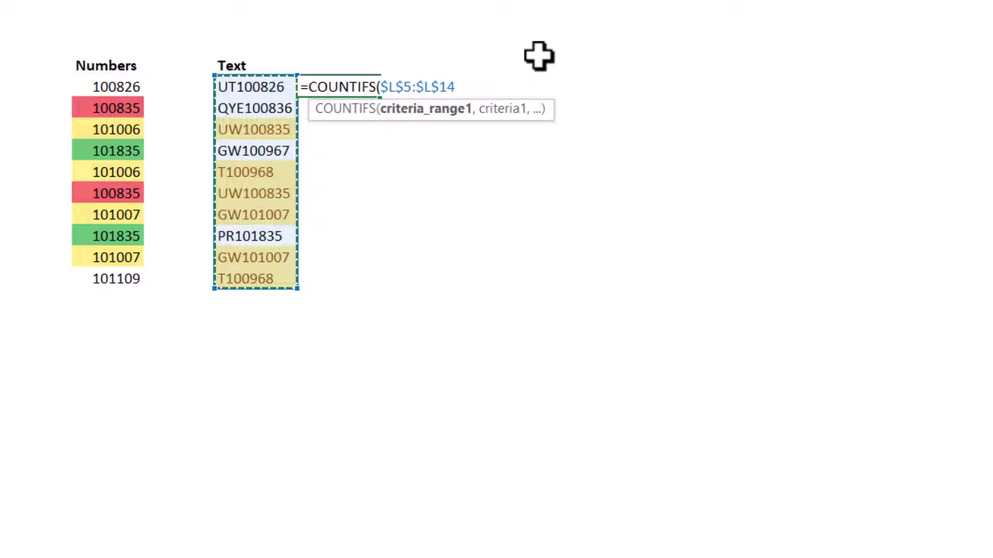
{"action": "type", "text": ",\"<="}
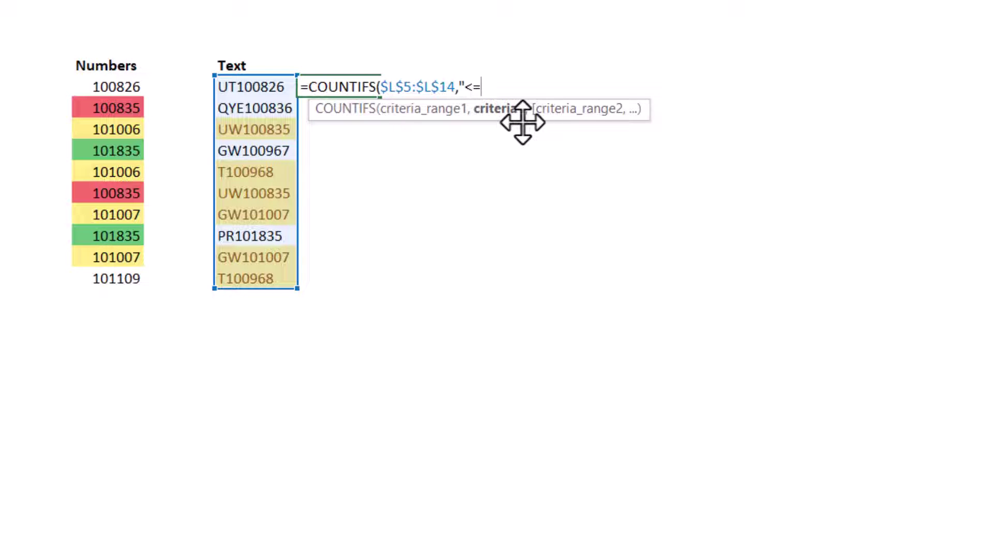
{"action": "type", "text": "\"&"}
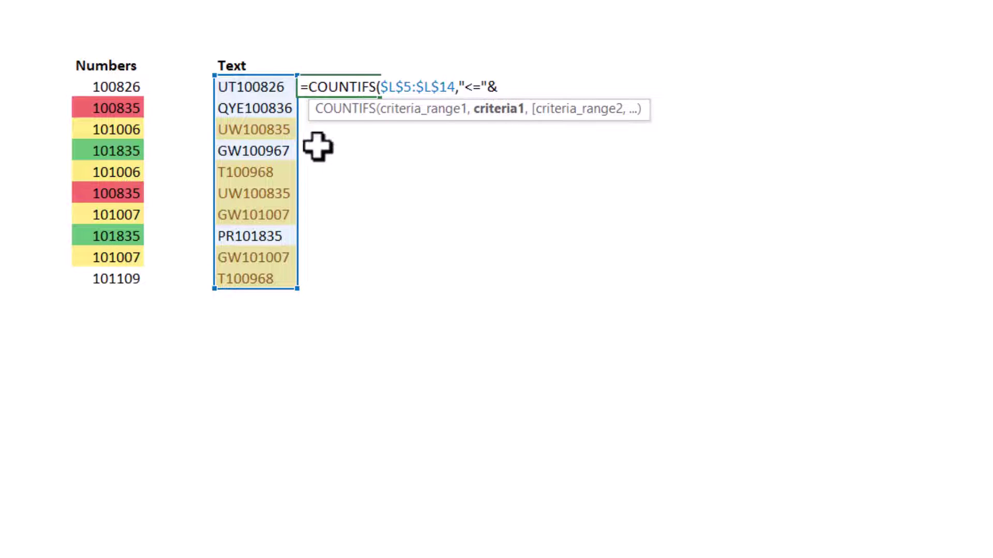
{"action": "left_click", "coordinate": [262, 86]}
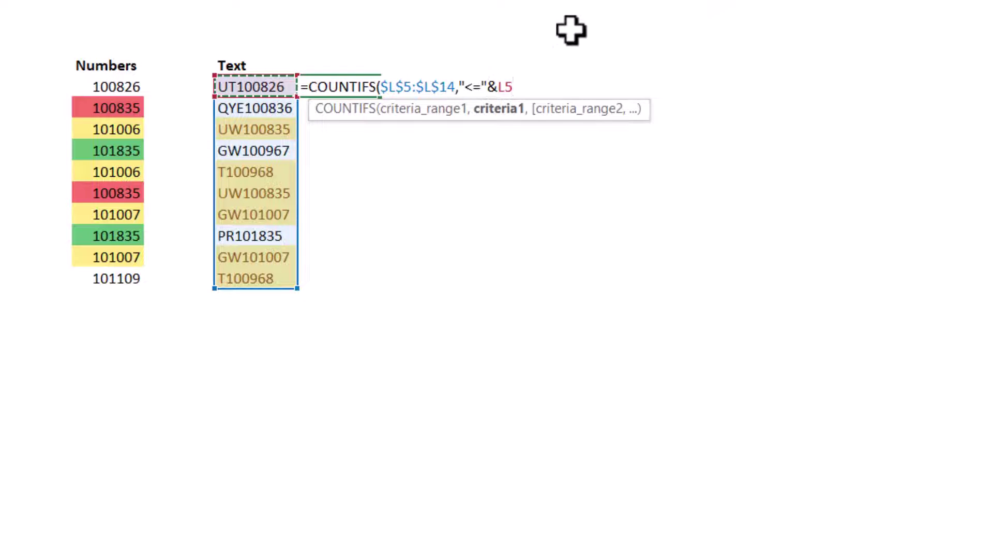
{"action": "type", "text": ")"}
{"action": "key", "text": "Return"}
{"action": "key", "text": "Up"}
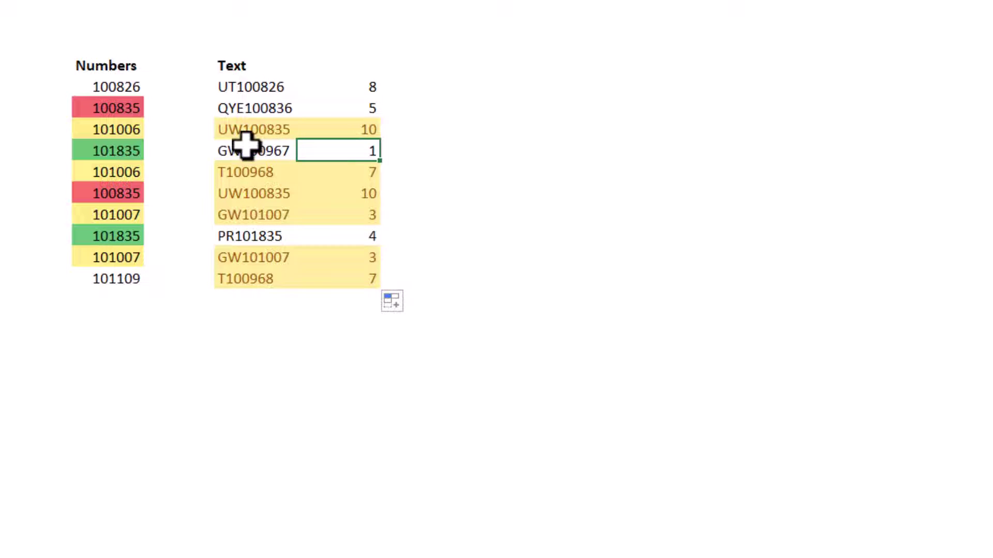
{"action": "left_click", "coordinate": [246, 149]}
{"action": "left_click", "coordinate": [333, 151]}
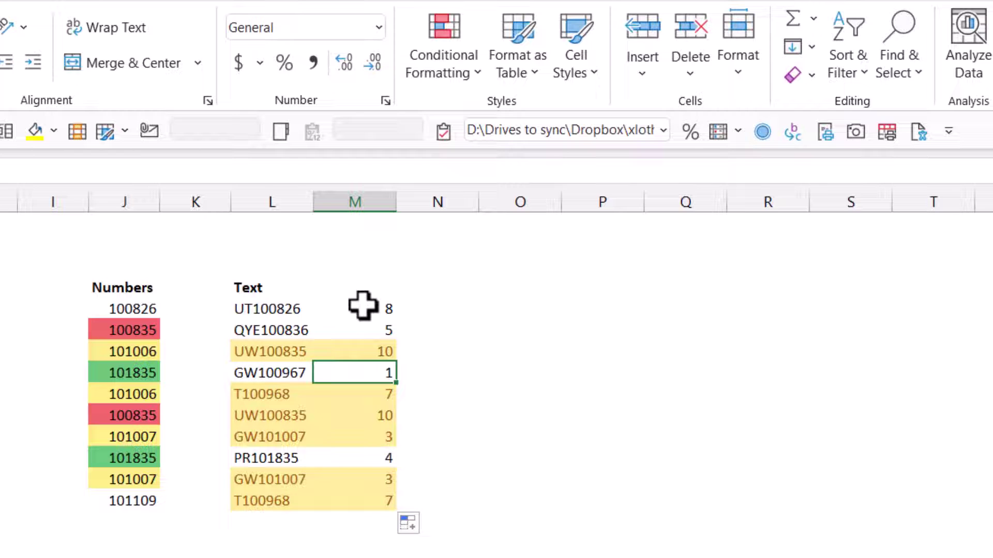
Step: Clear the existing conditional formatting rules from the rank cells M5:M14
{"action": "left_click_drag", "start_coordinate": [363, 306], "coordinate": [365, 501]}
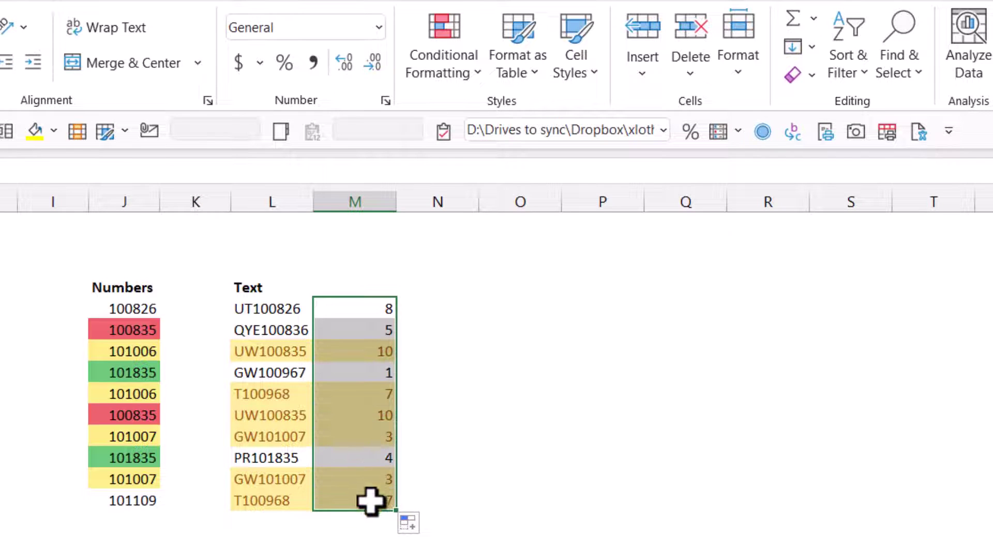
{"action": "left_click", "coordinate": [461, 83]}
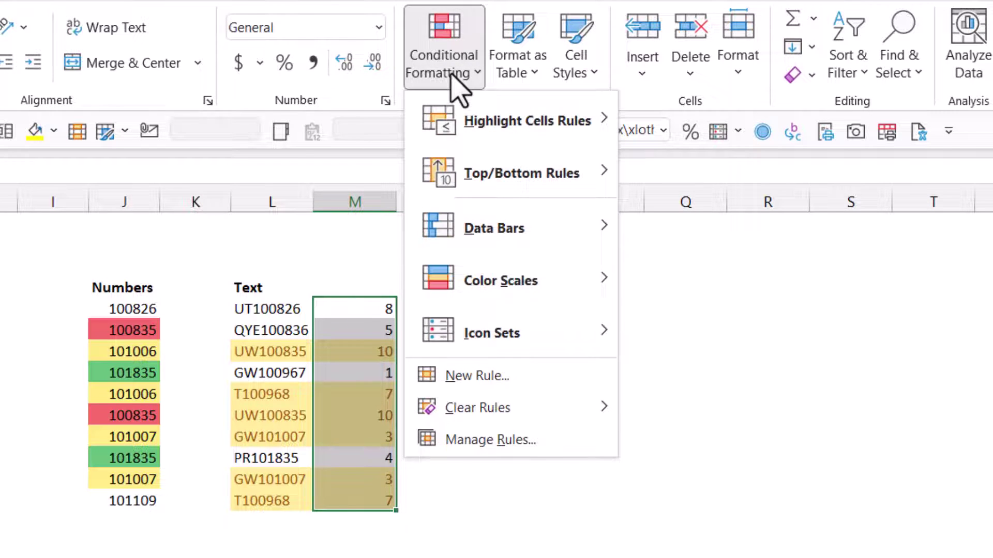
{"action": "mouse_move", "coordinate": [533, 411]}
{"action": "left_click", "coordinate": [711, 413]}
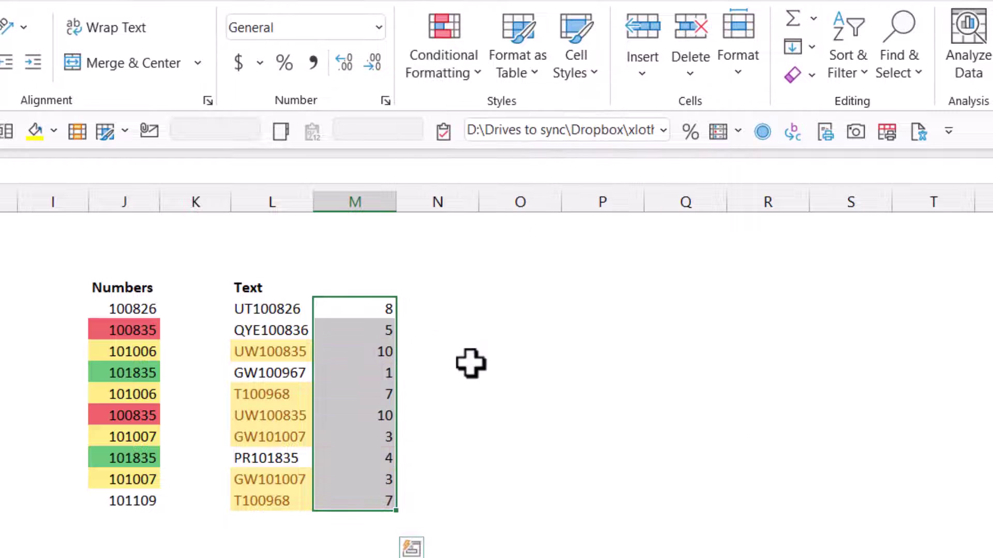
Step: Add a Duplicate Values rule that gives Unique ranks a custom white fill
{"action": "left_click", "coordinate": [457, 82]}
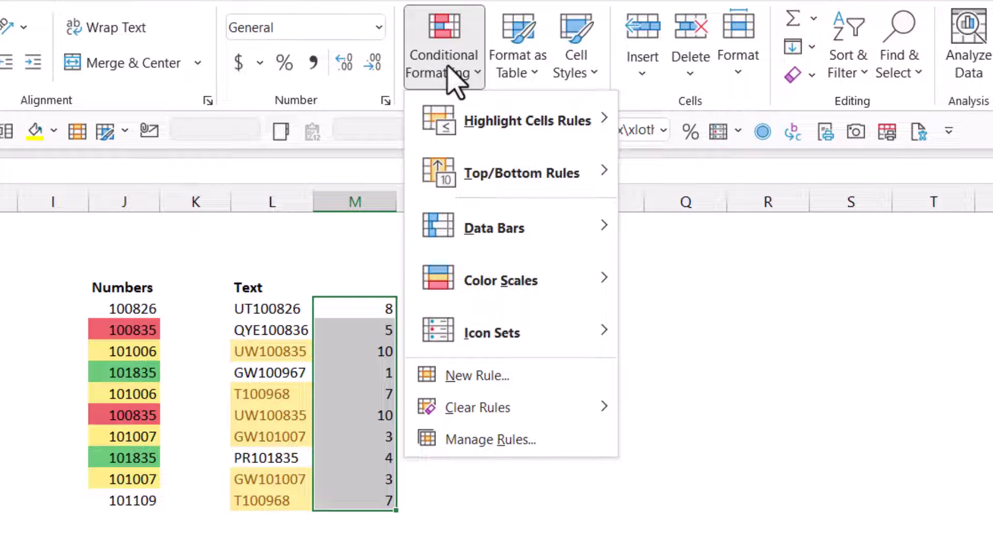
{"action": "mouse_move", "coordinate": [517, 122]}
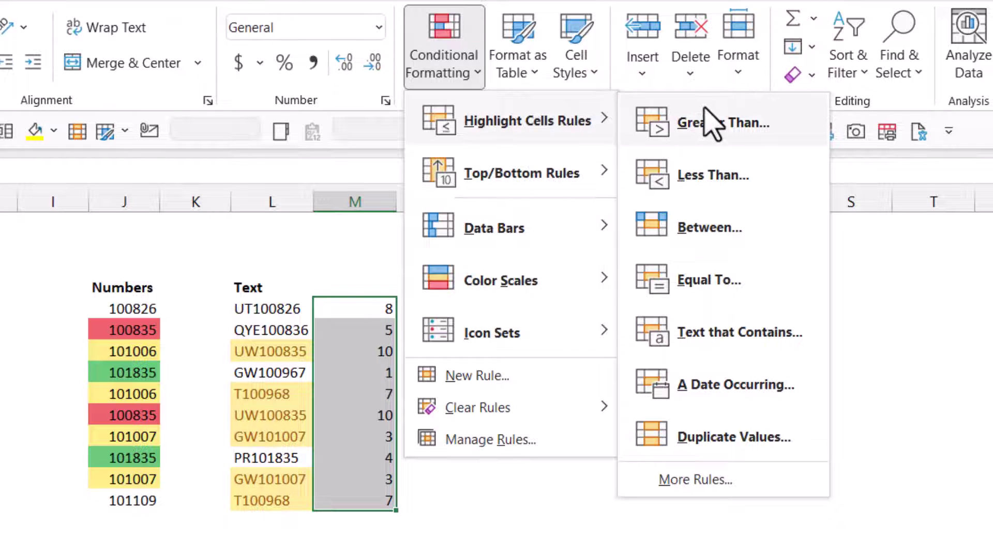
{"action": "left_click", "coordinate": [729, 437]}
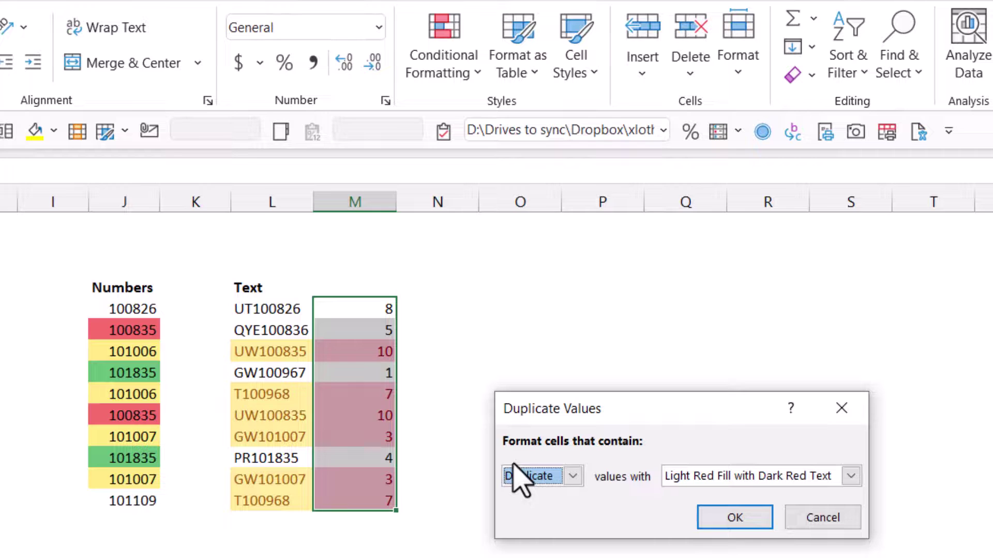
{"action": "left_click", "coordinate": [517, 476]}
{"action": "left_click", "coordinate": [522, 511]}
{"action": "left_click", "coordinate": [719, 476]}
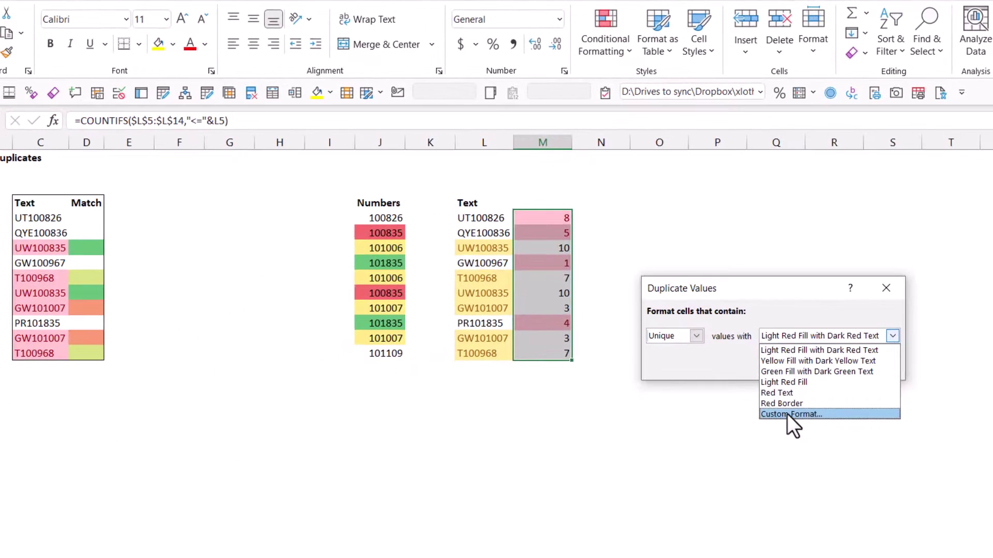
{"action": "left_click", "coordinate": [700, 557]}
{"action": "left_click", "coordinate": [592, 203]}
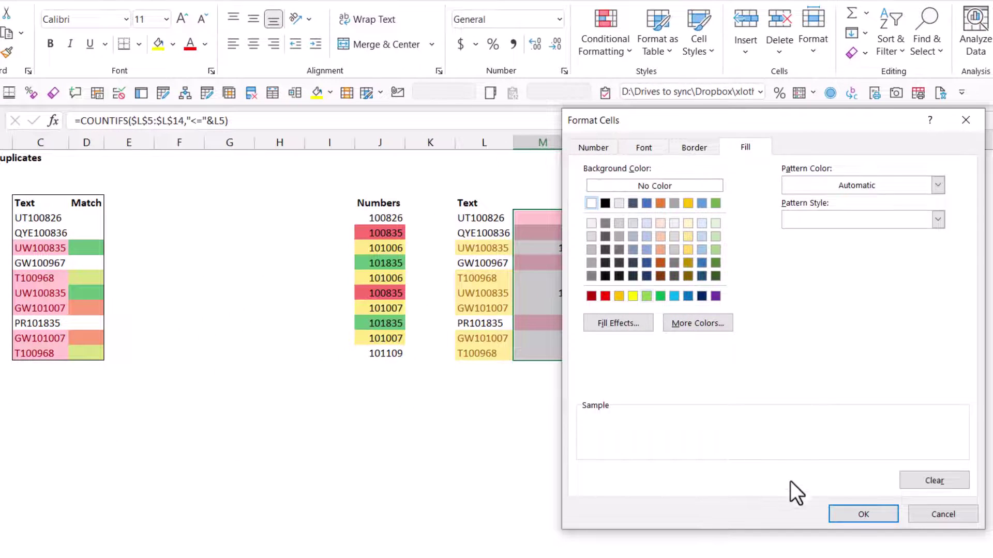
{"action": "left_click", "coordinate": [852, 513]}
{"action": "left_click", "coordinate": [811, 365]}
Step: Apply a Green-Yellow-Red colour scale to the rank cells
{"action": "left_click", "coordinate": [608, 46]}
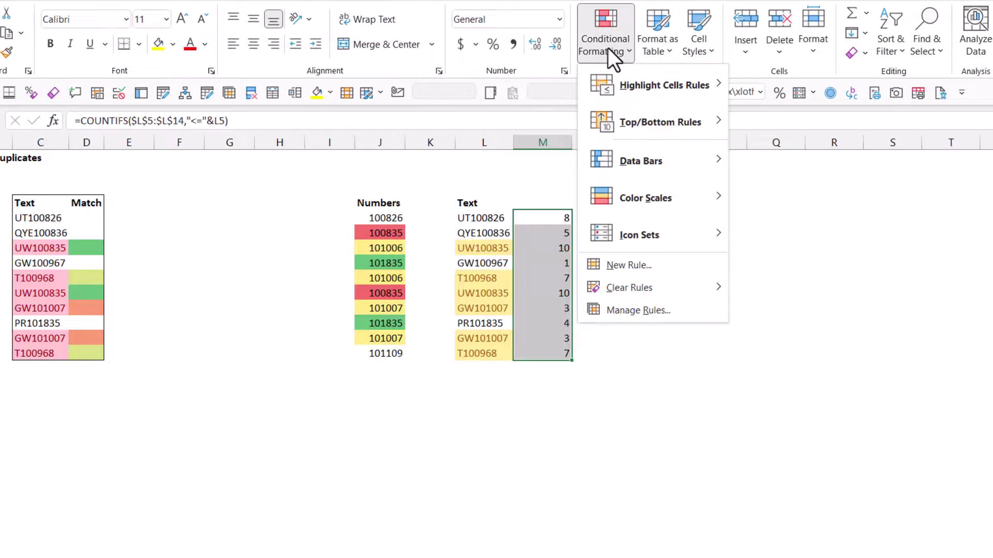
{"action": "mouse_move", "coordinate": [647, 207]}
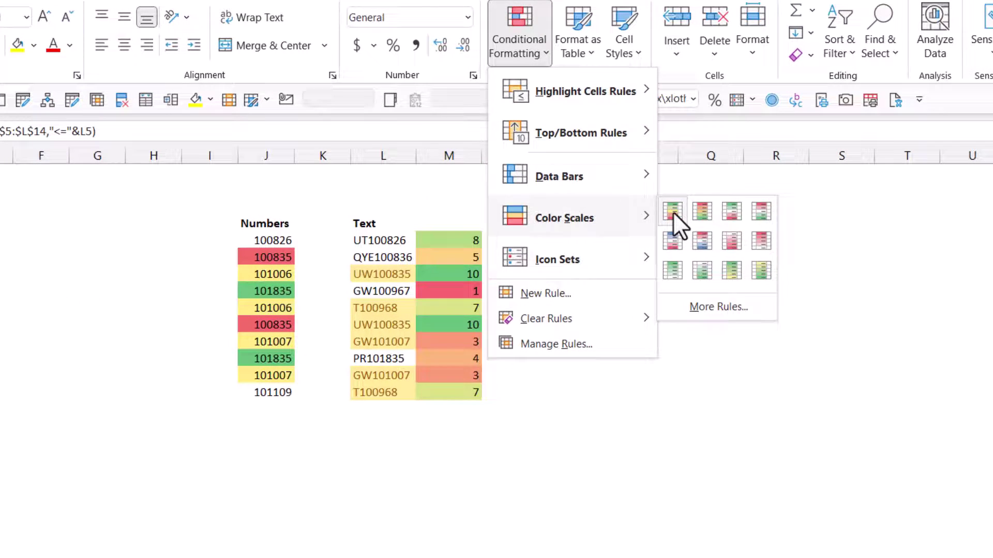
{"action": "left_click", "coordinate": [723, 207]}
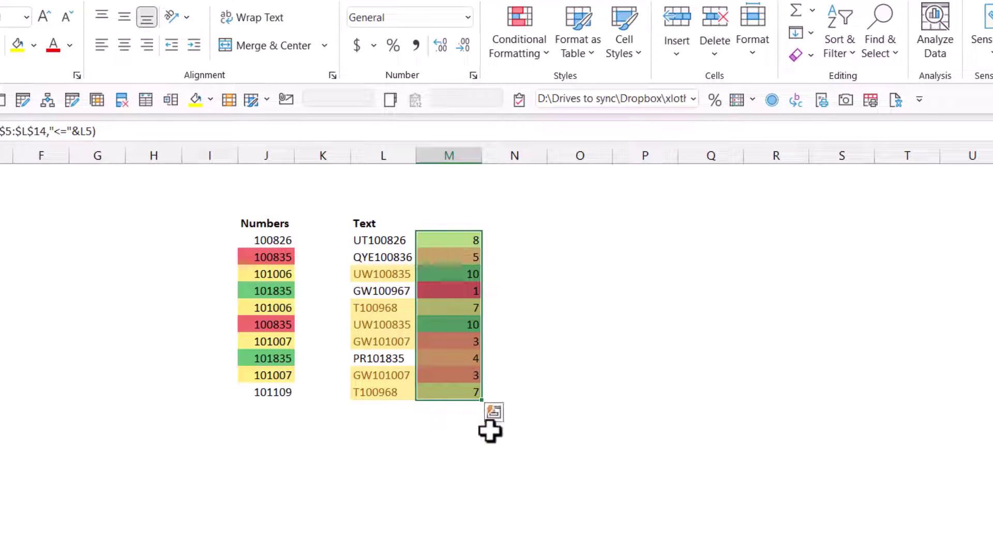
Step: In Manage Rules, move the Unique Values rule above the colour scale and confirm
{"action": "left_click", "coordinate": [522, 49]}
{"action": "left_click", "coordinate": [578, 346]}
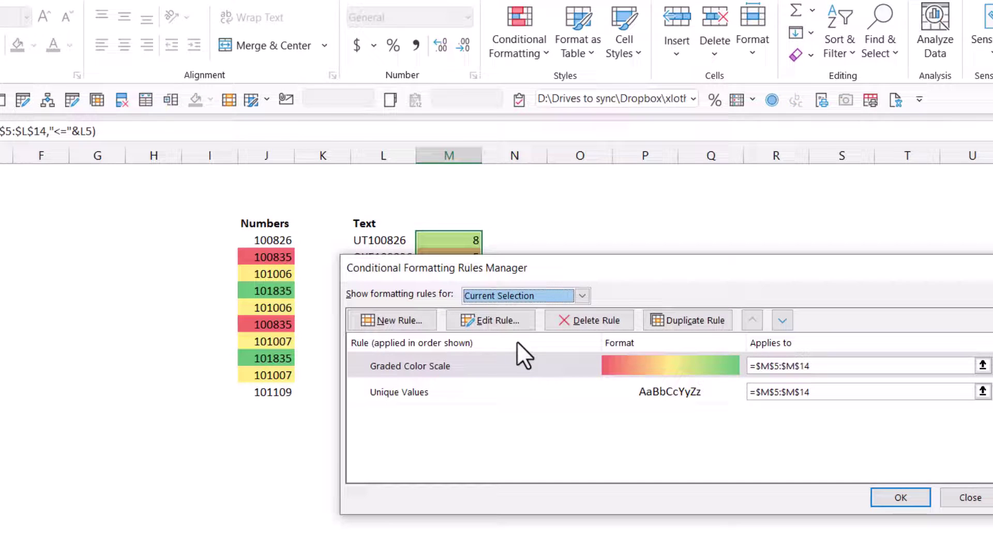
{"action": "left_click", "coordinate": [510, 364]}
{"action": "left_click_drag", "start_coordinate": [572, 266], "coordinate": [258, 306]}
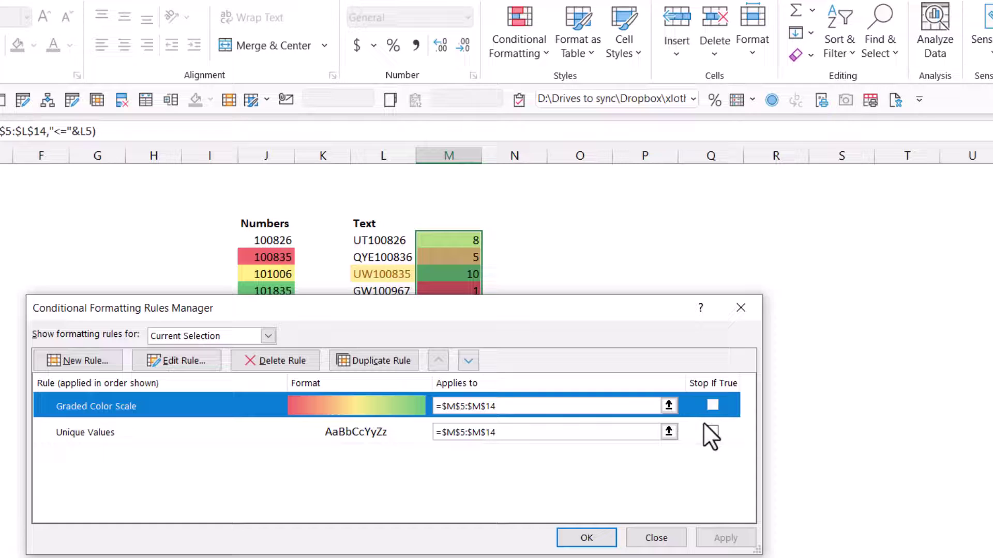
{"action": "left_click", "coordinate": [306, 435]}
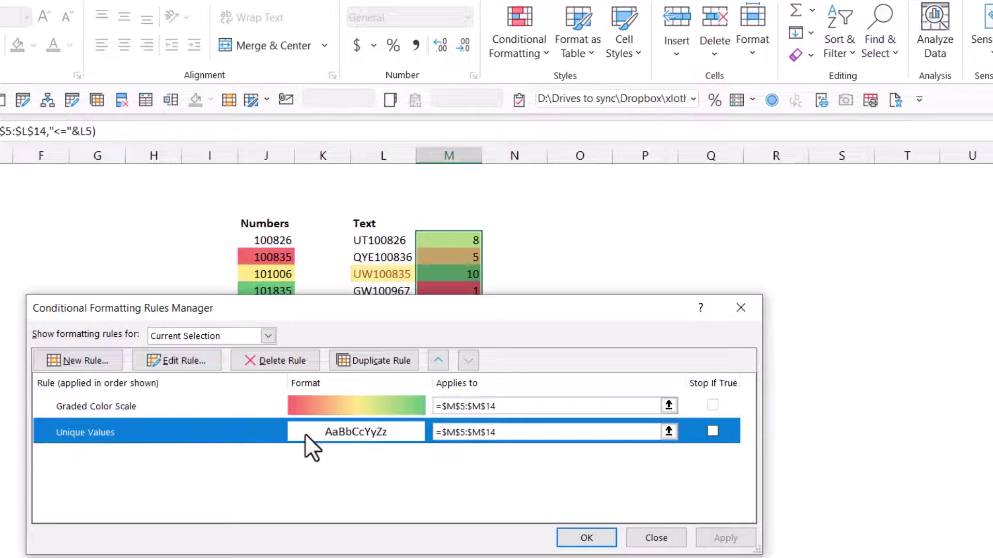
{"action": "left_click", "coordinate": [439, 361]}
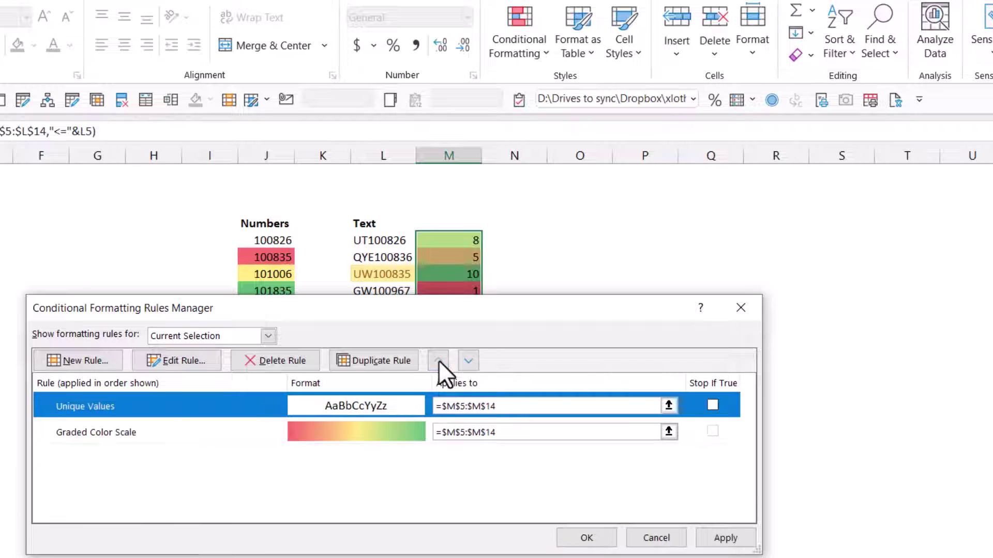
{"action": "left_click", "coordinate": [709, 537]}
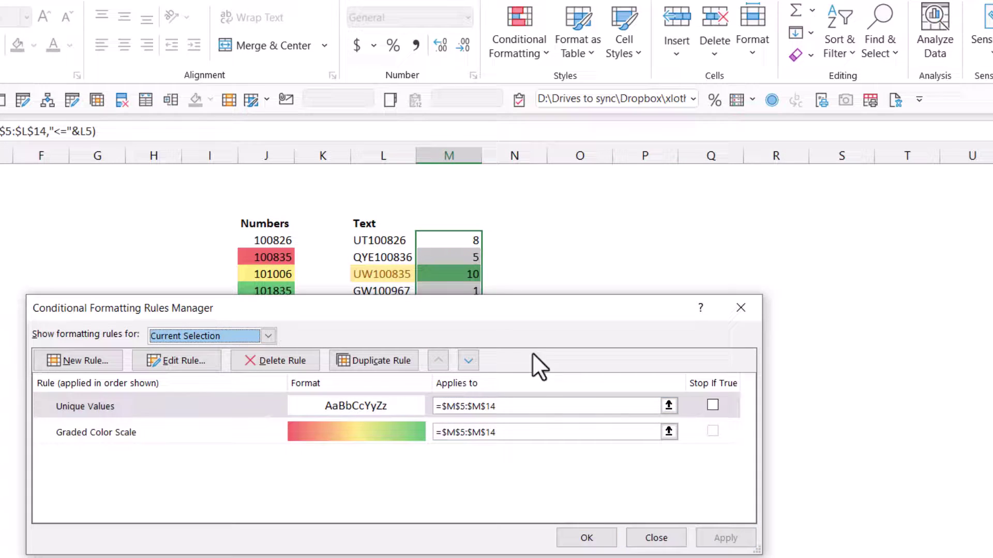
{"action": "left_click_drag", "start_coordinate": [532, 309], "coordinate": [569, 325]}
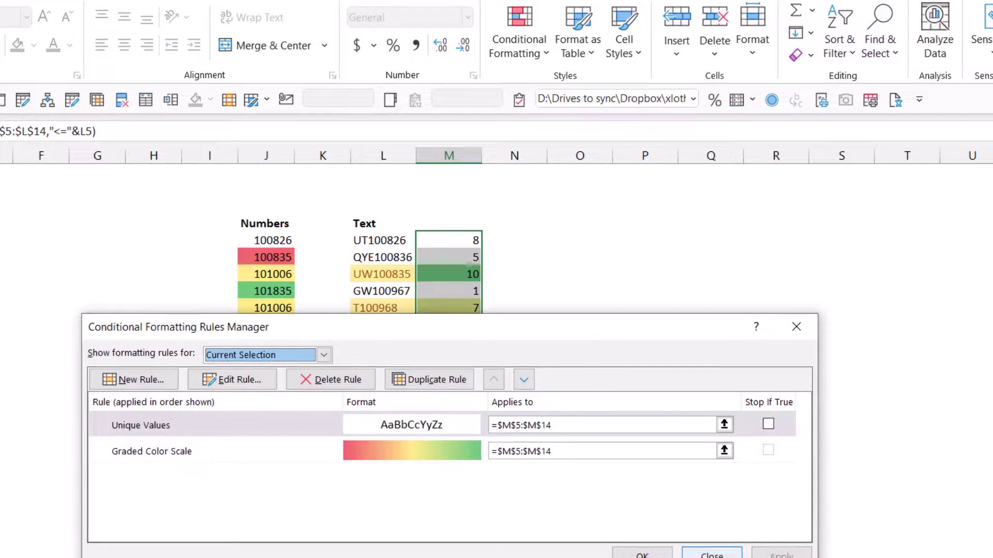
{"action": "left_click", "coordinate": [641, 554]}
{"action": "key", "text": "Right"}
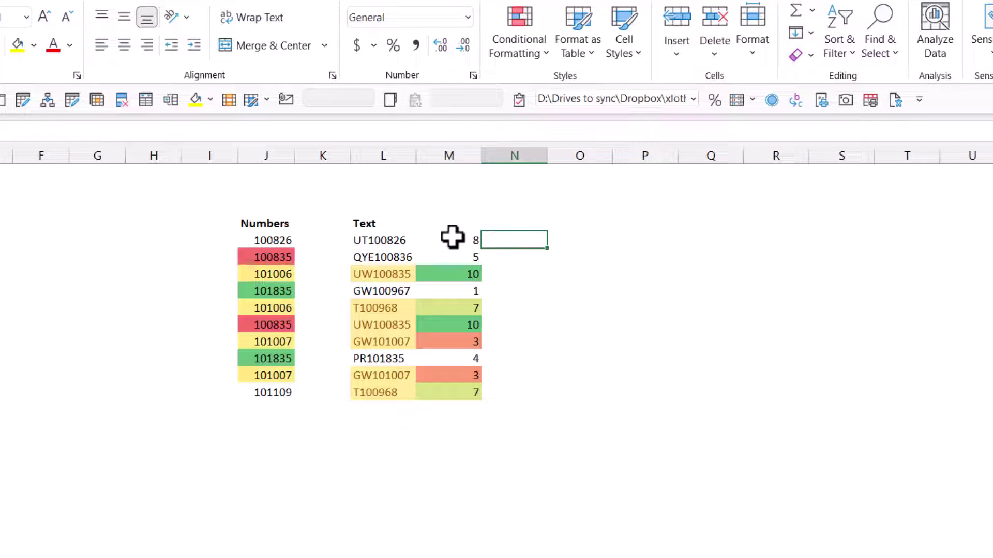
Step: Give the Match rank cells a ;;; custom number format to hide their values
{"action": "left_click_drag", "start_coordinate": [450, 239], "coordinate": [465, 390]}
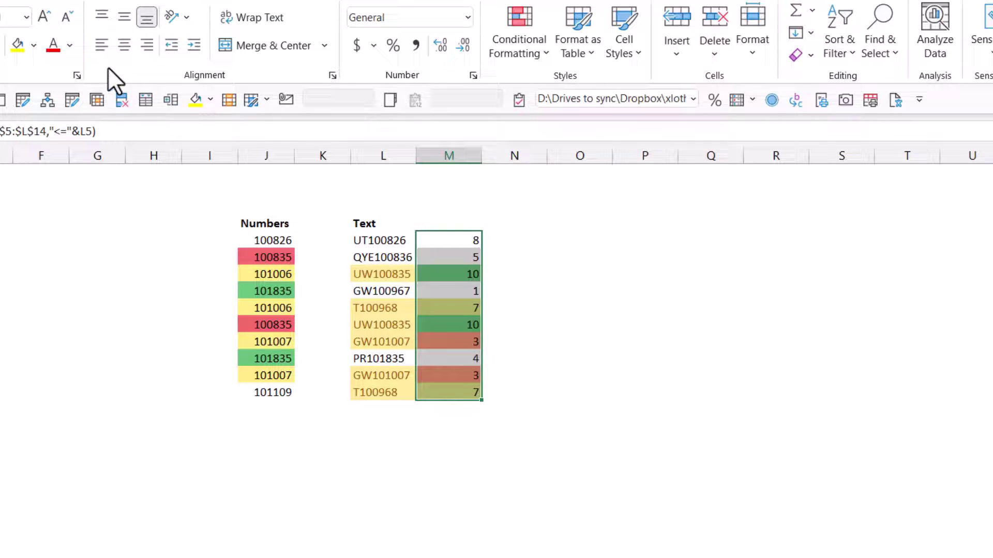
{"action": "left_click", "coordinate": [473, 75]}
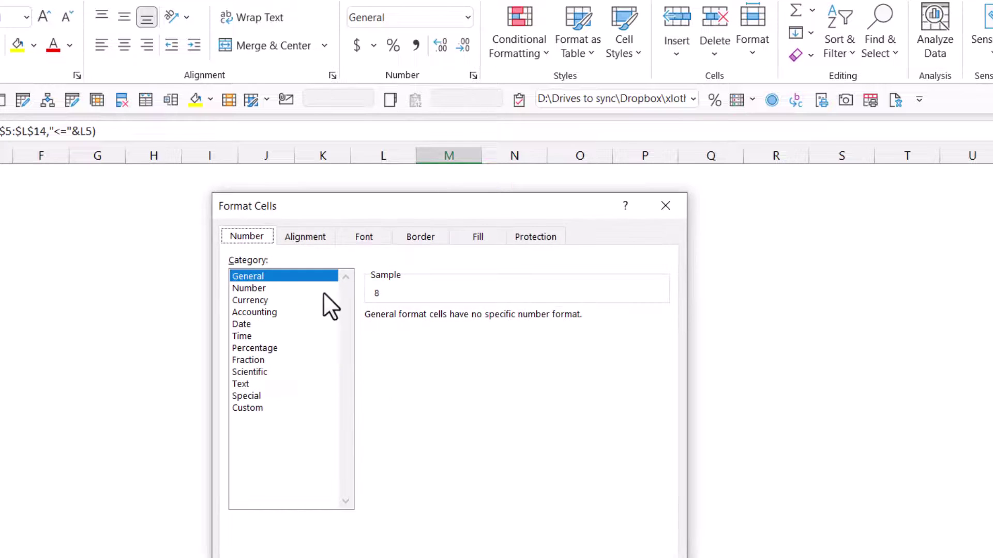
{"action": "left_click", "coordinate": [253, 408]}
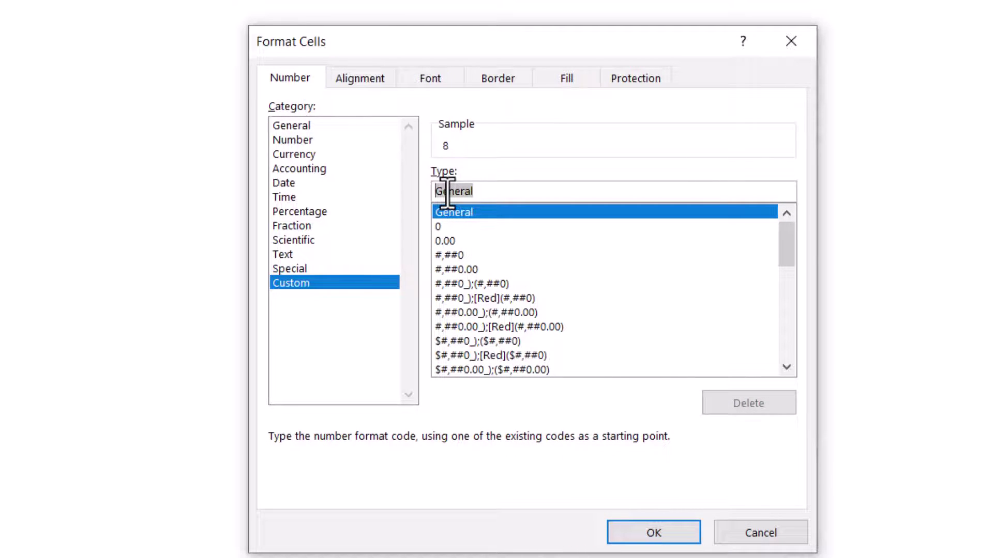
{"action": "type", "text": ";;;"}
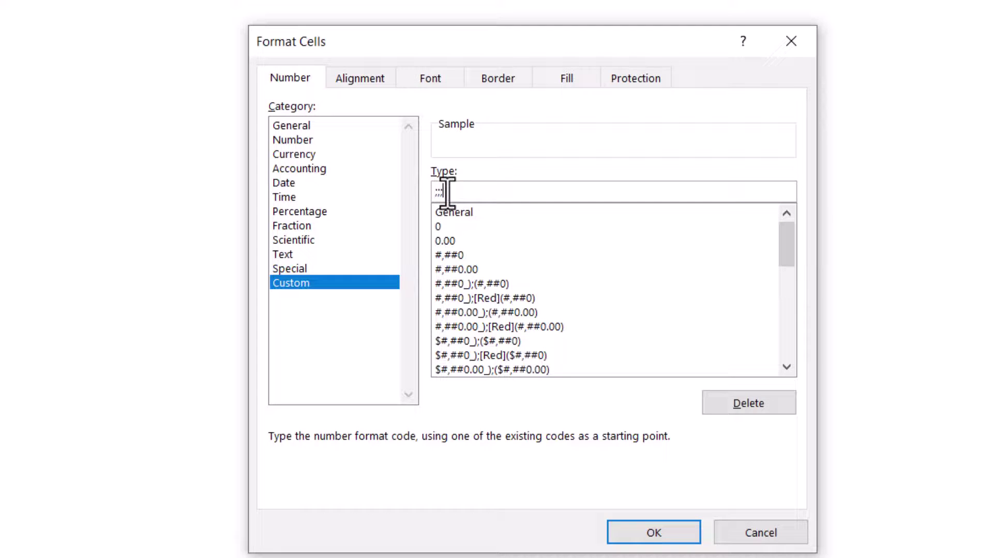
{"action": "left_click", "coordinate": [644, 532]}
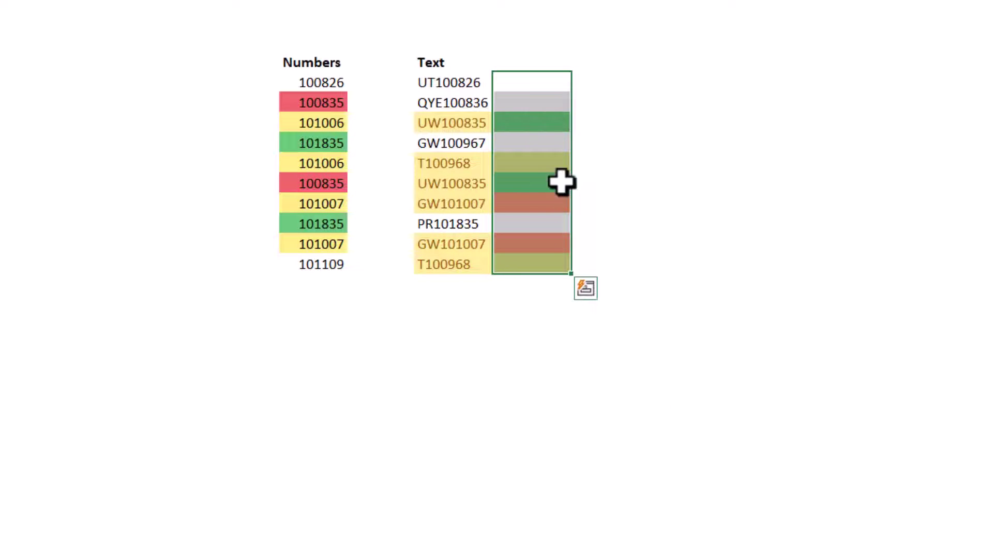
Step: Enter the heading 'Match' in M4 above the ranks
{"action": "left_click", "coordinate": [524, 84]}
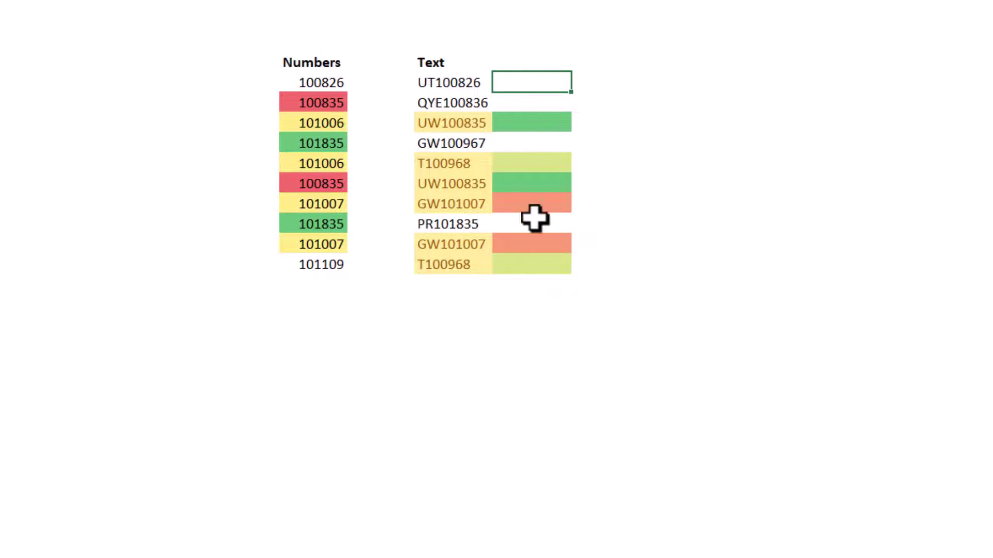
{"action": "type", "text": "Match"}
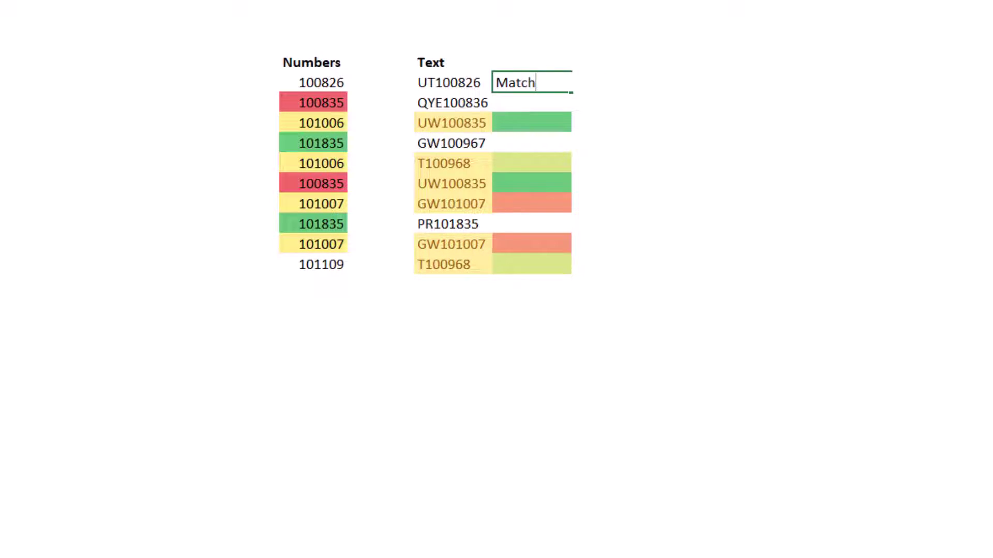
{"action": "key", "text": "Escape"}
{"action": "key", "text": "Up"}
{"action": "type", "text": "Match"}
{"action": "key", "text": "Return"}
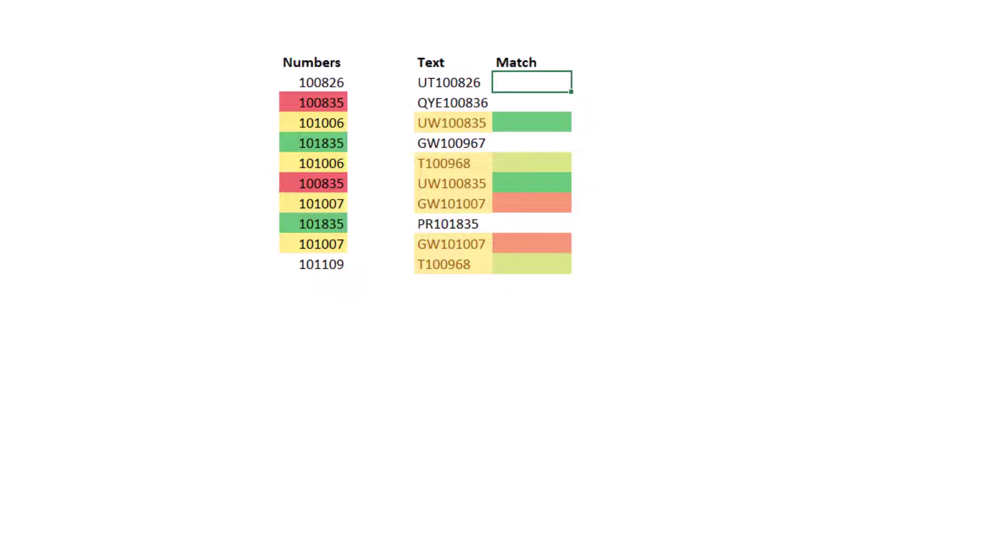
{"action": "key", "text": "Up"}
Step: Enter =COUNTIFS(L5:L14,">="&L5) in N5
{"action": "left_click", "coordinate": [610, 82]}
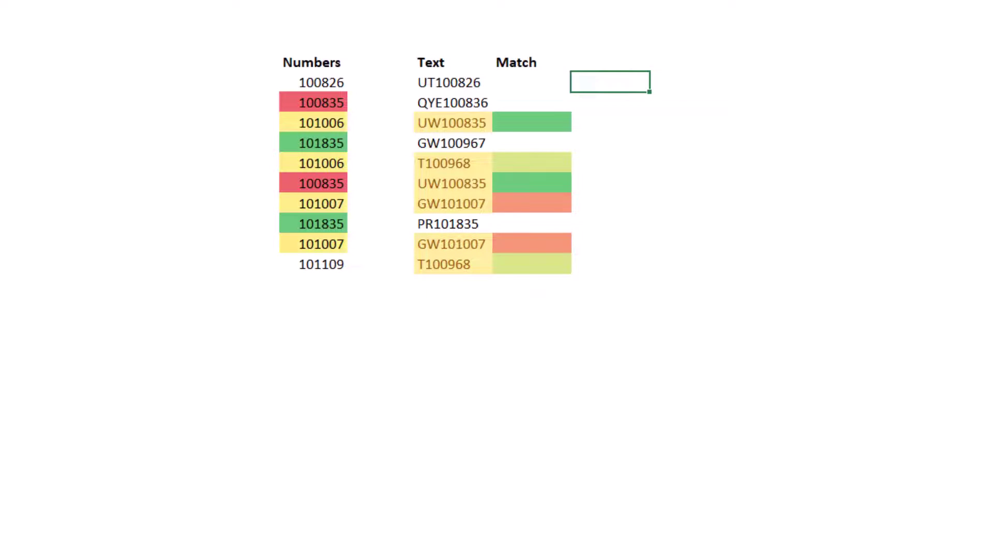
{"action": "type", "text": "=countifs"}
{"action": "key", "text": "Tab"}
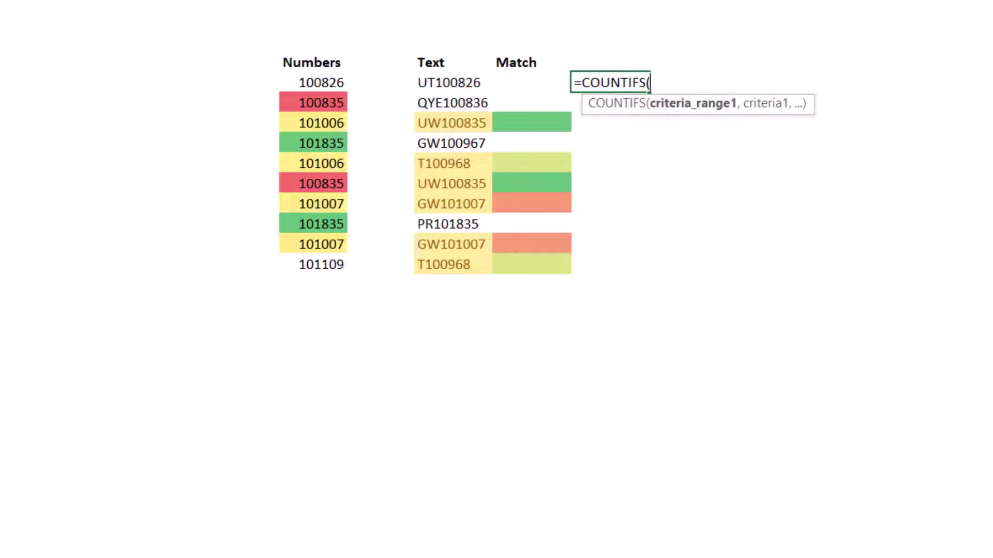
{"action": "key", "text": "Left"}
{"action": "key", "text": "Left"}
{"action": "key", "text": "ctrl+shift+Down"}
{"action": "type", "text": ","}
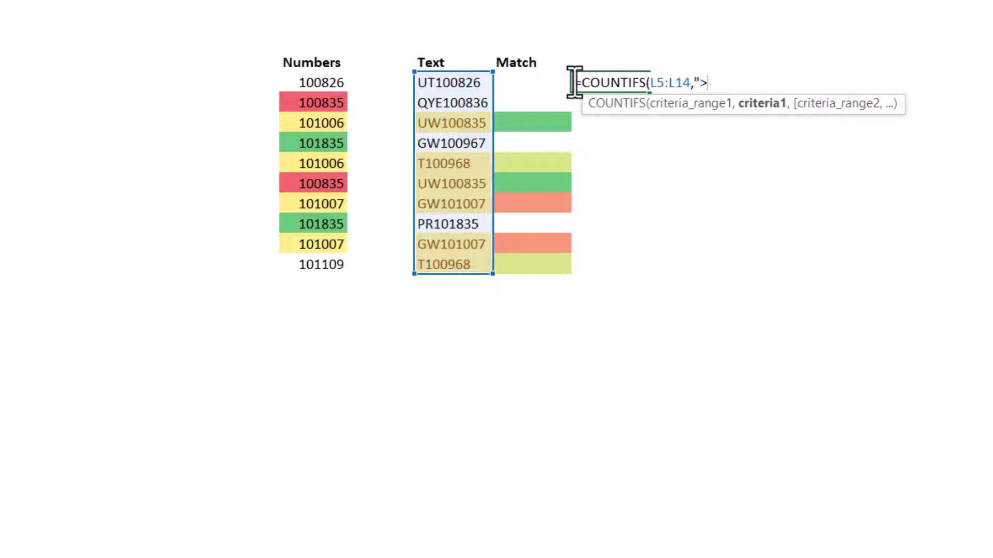
{"action": "type", "text": "\">=\"&"}
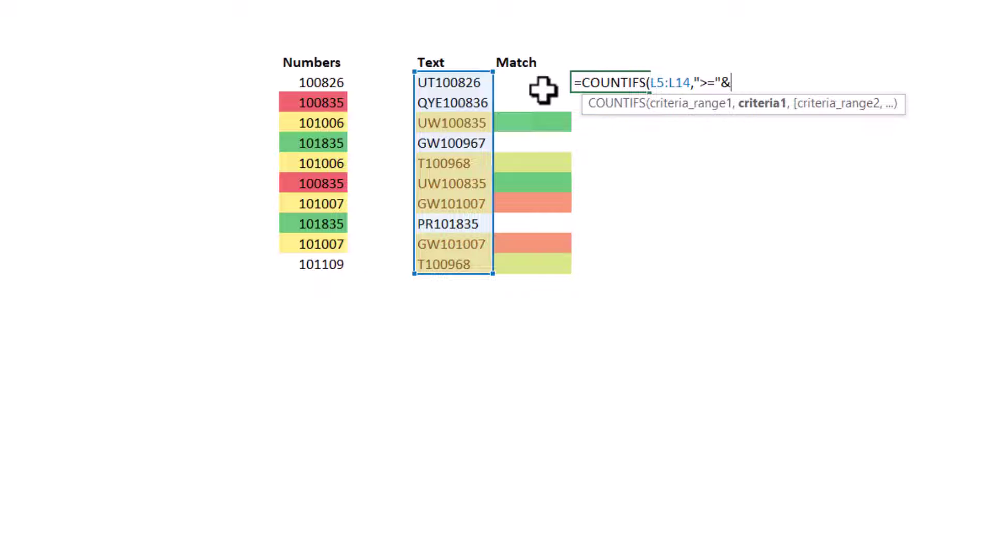
{"action": "left_click", "coordinate": [463, 83]}
{"action": "key", "text": "Return"}
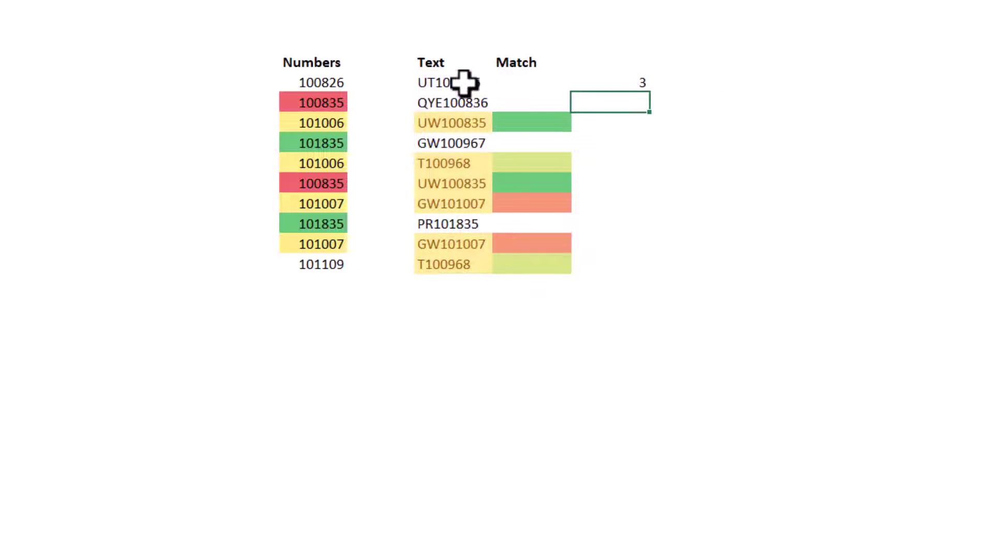
Step: Fill the COUNTIFS formula down to N14, giving counts 3, 5, 2, 7, 3, 1, 4, 2, 2, 1
{"action": "key", "text": "Up"}
{"action": "left_click_drag", "start_coordinate": [649, 92], "coordinate": [647, 273]}
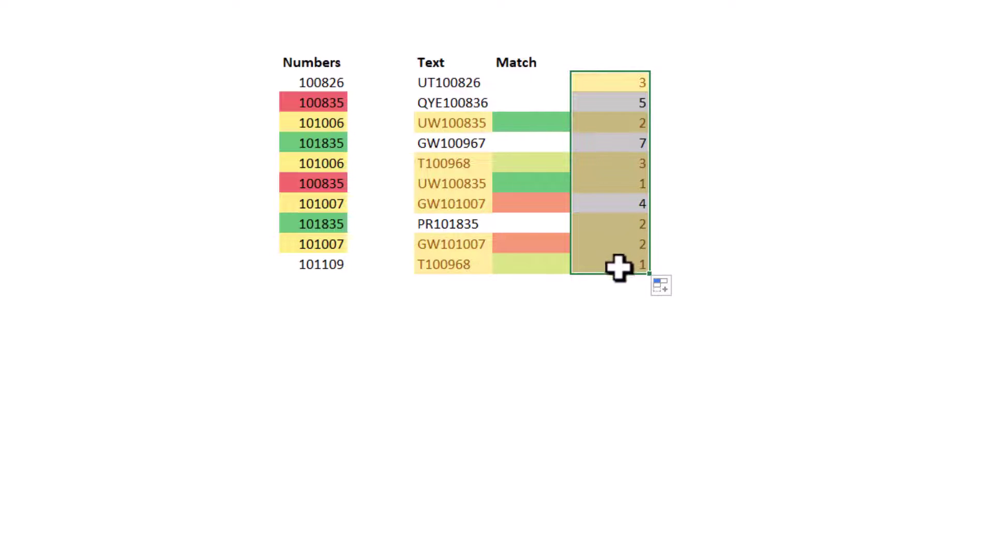
{"action": "left_click_drag", "start_coordinate": [599, 228], "coordinate": [606, 245]}
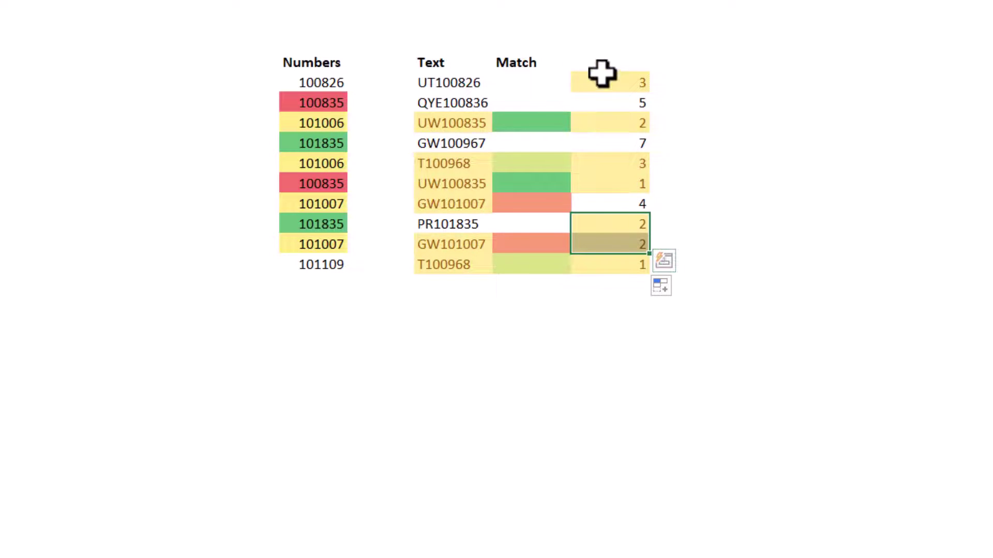
{"action": "left_click", "coordinate": [612, 85]}
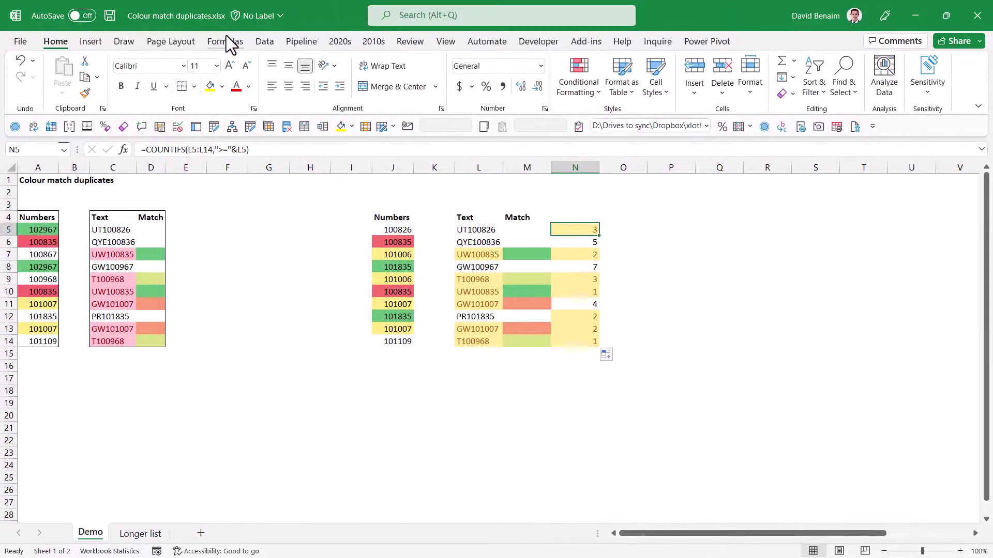
{"action": "left_click", "coordinate": [226, 41]}
{"action": "left_click", "coordinate": [625, 63]}
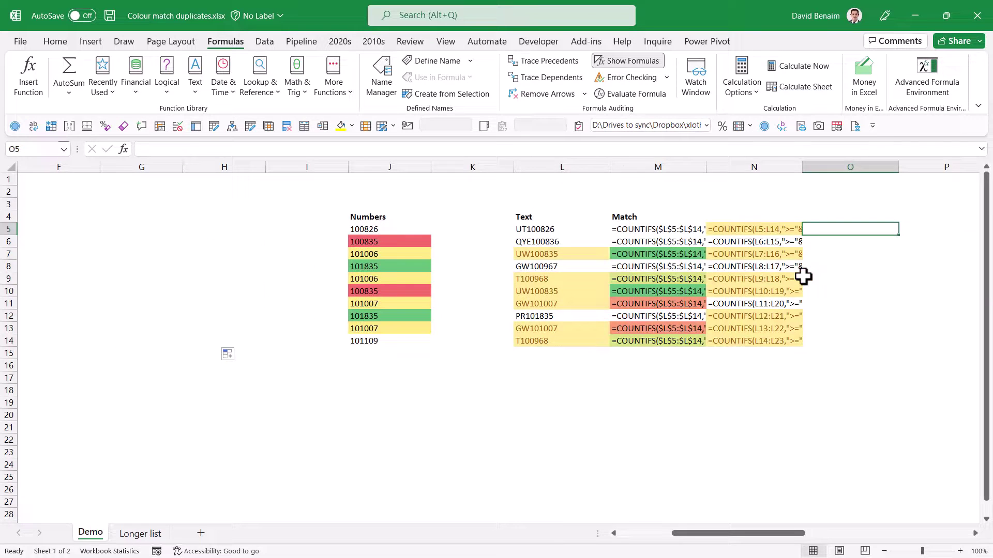
{"action": "key", "text": "Down"}
{"action": "key", "text": "Down"}
{"action": "key", "text": "Down"}
{"action": "key", "text": "Up"}
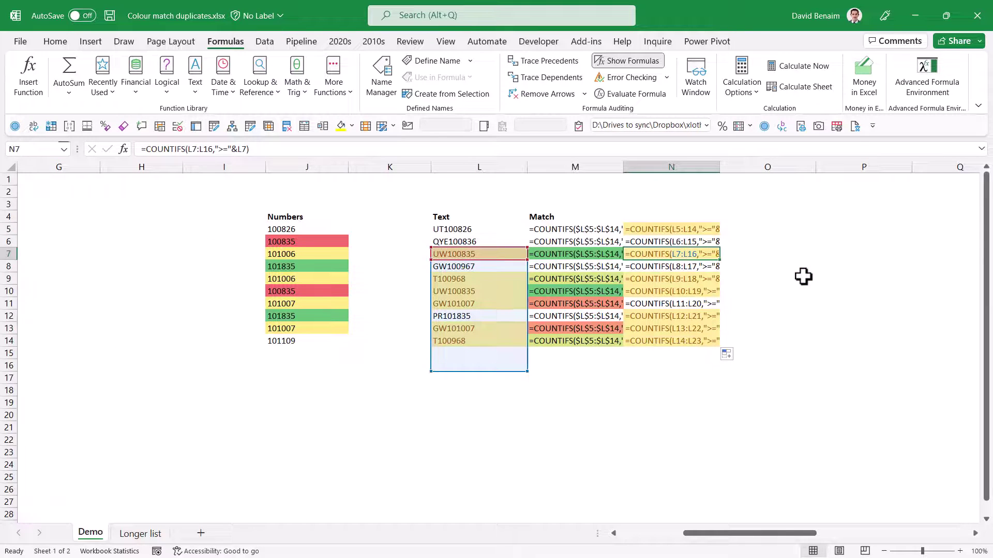
{"action": "key", "text": "Up"}
{"action": "key", "text": "Up"}
{"action": "key", "text": "Down"}
{"action": "key", "text": "Down"}
{"action": "key", "text": "Down"}
{"action": "key", "text": "Down"}
{"action": "key", "text": "Down"}
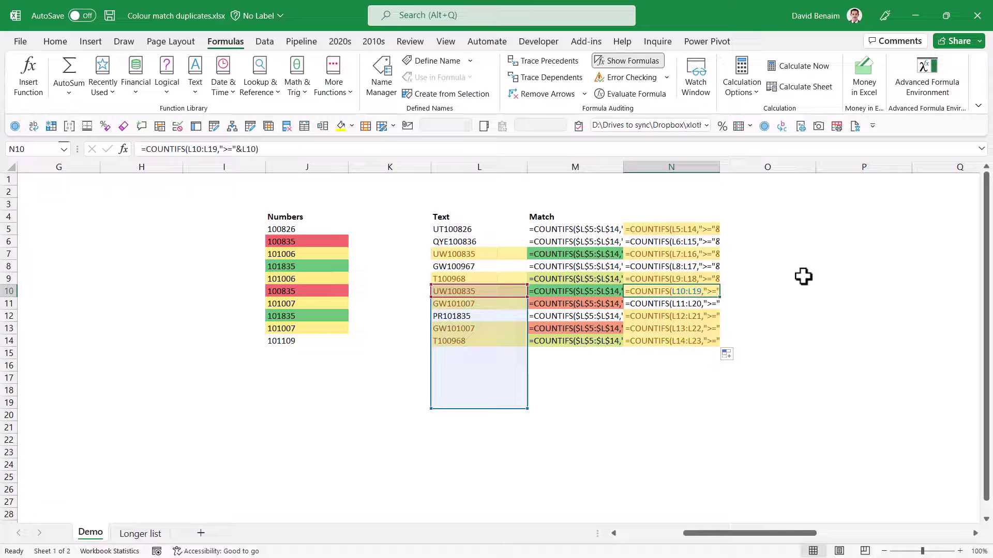
{"action": "key", "text": "Down"}
{"action": "key", "text": "Down"}
{"action": "key", "text": "Up"}
{"action": "key", "text": "Up"}
{"action": "key", "text": "Up"}
{"action": "key", "text": "Up"}
{"action": "key", "text": "Up"}
{"action": "key", "text": "Up"}
{"action": "key", "text": "Up"}
{"action": "key", "text": "Up"}
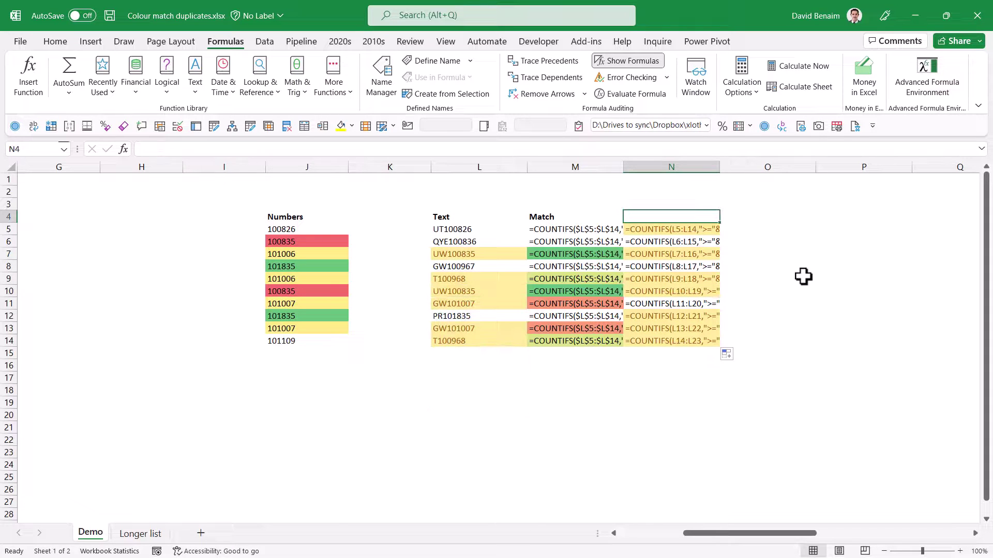
{"action": "key", "text": "Down"}
{"action": "left_click", "coordinate": [629, 62]}
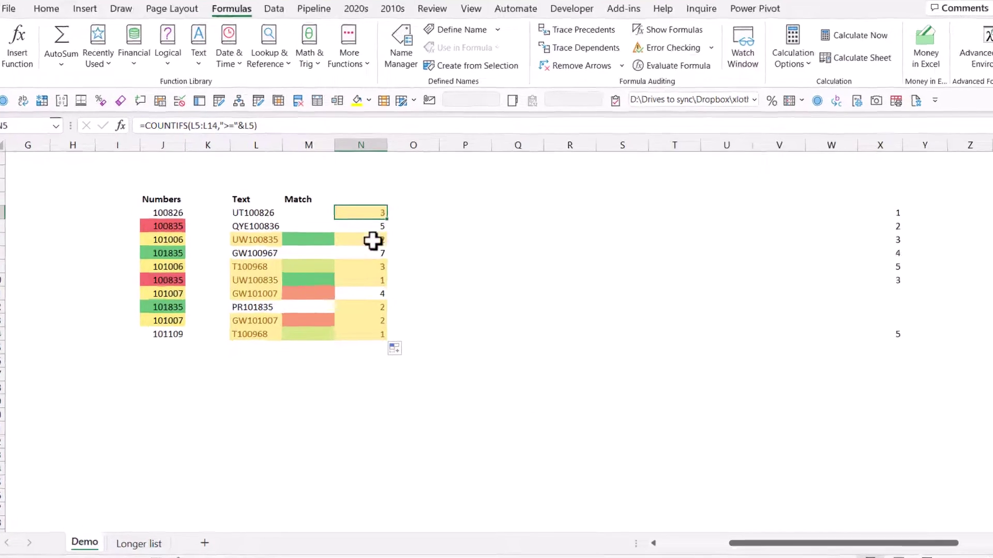
Step: Change the COUNTIFS range to the absolute reference $L$5:$L$14 using F4
{"action": "double_click", "coordinate": [352, 213]}
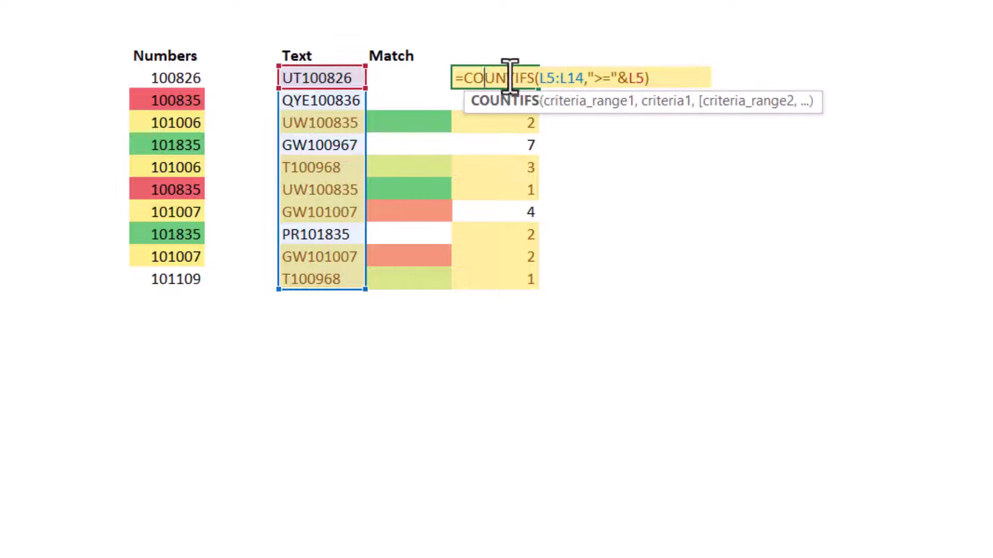
{"action": "left_click", "coordinate": [550, 79]}
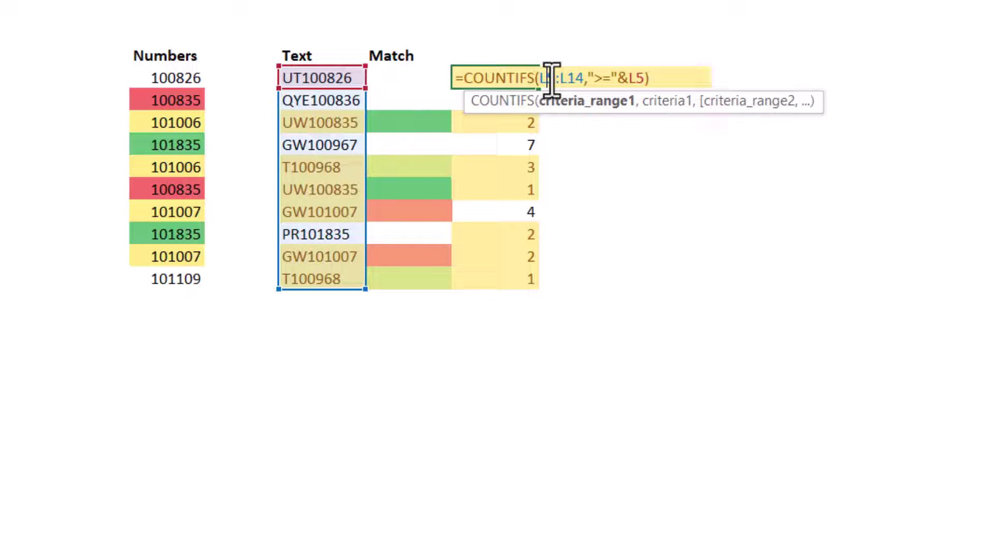
{"action": "key", "text": "F4"}
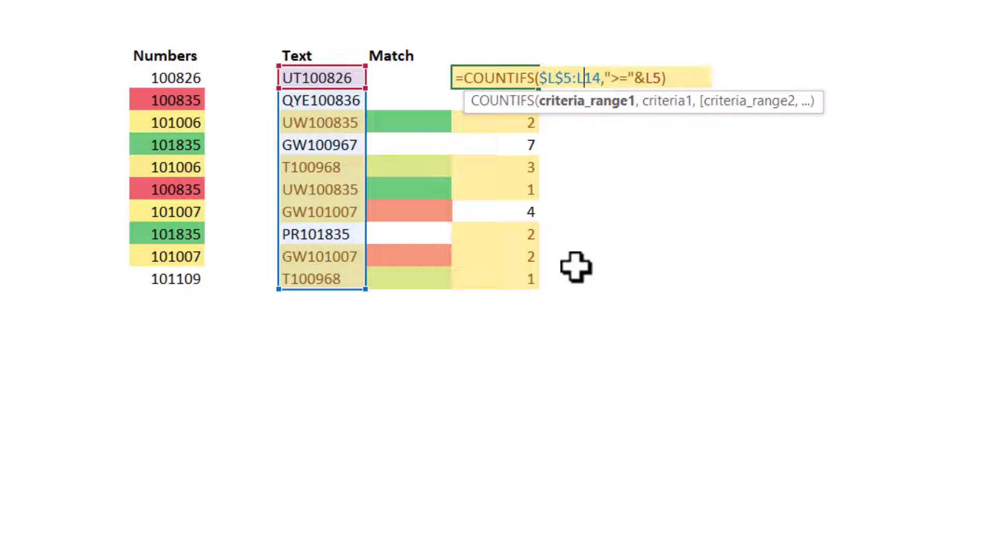
{"action": "key", "text": "F4"}
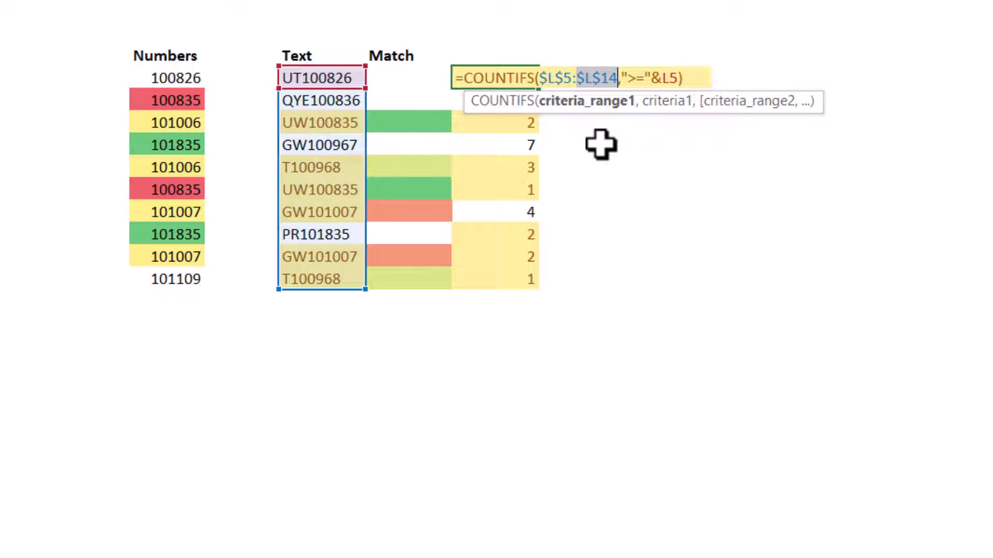
{"action": "left_click", "coordinate": [559, 78]}
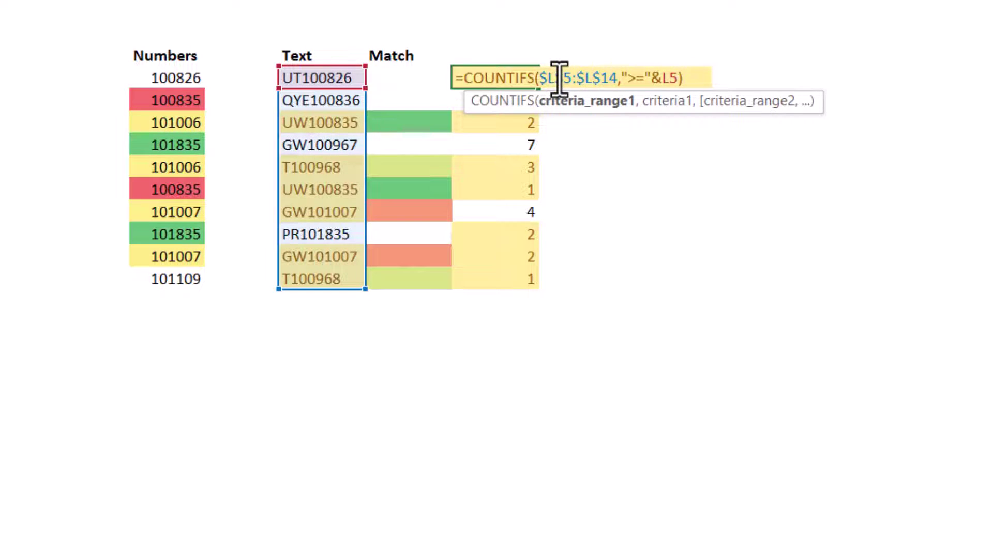
{"action": "left_click", "coordinate": [602, 78]}
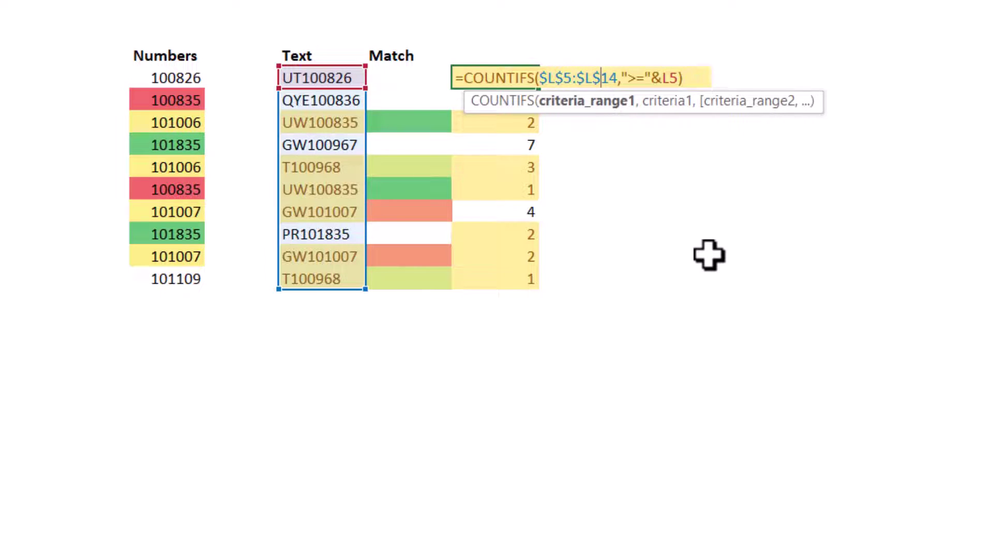
{"action": "key", "text": "Return"}
{"action": "key", "text": "Up"}
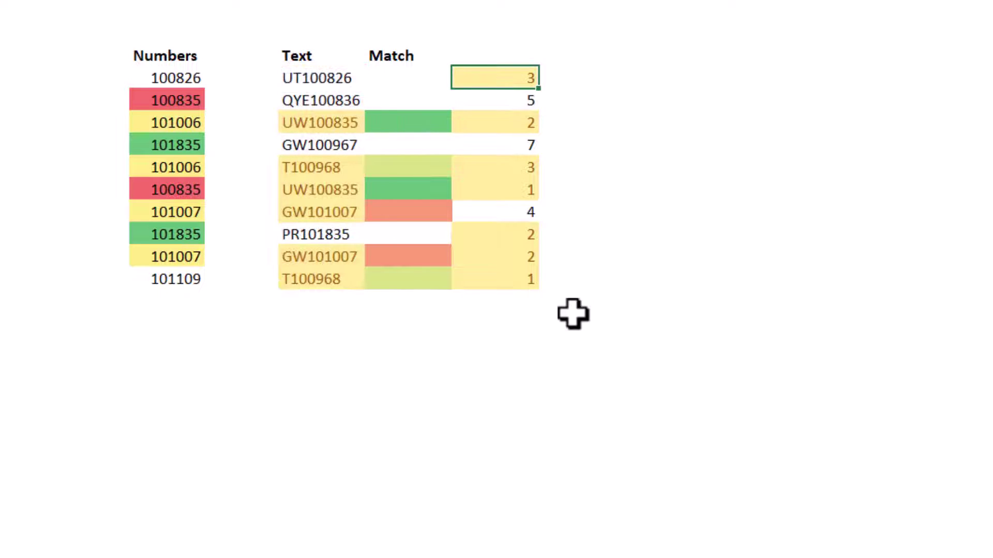
Step: Copy the rank formula down all rows of the column
{"action": "double_click", "coordinate": [544, 91]}
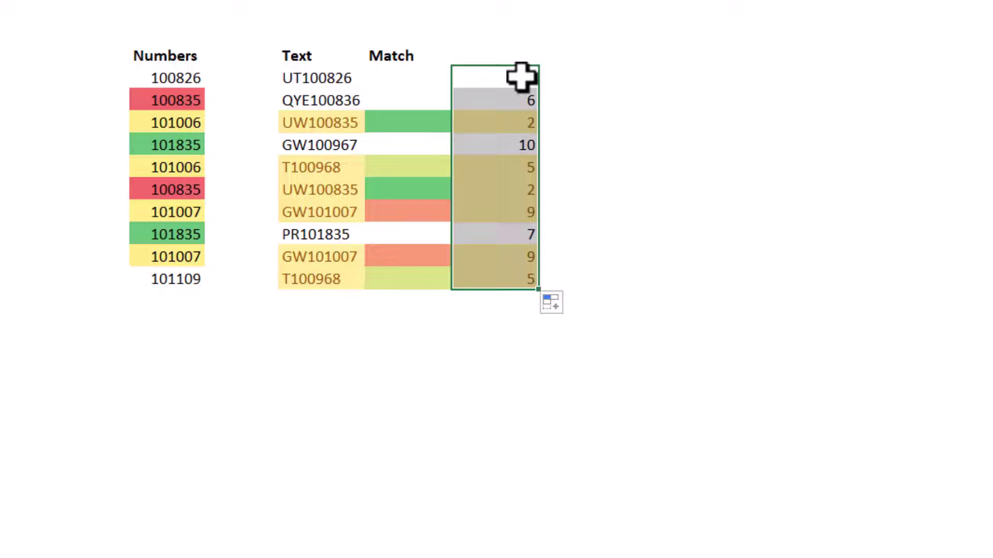
{"action": "left_click", "coordinate": [444, 77]}
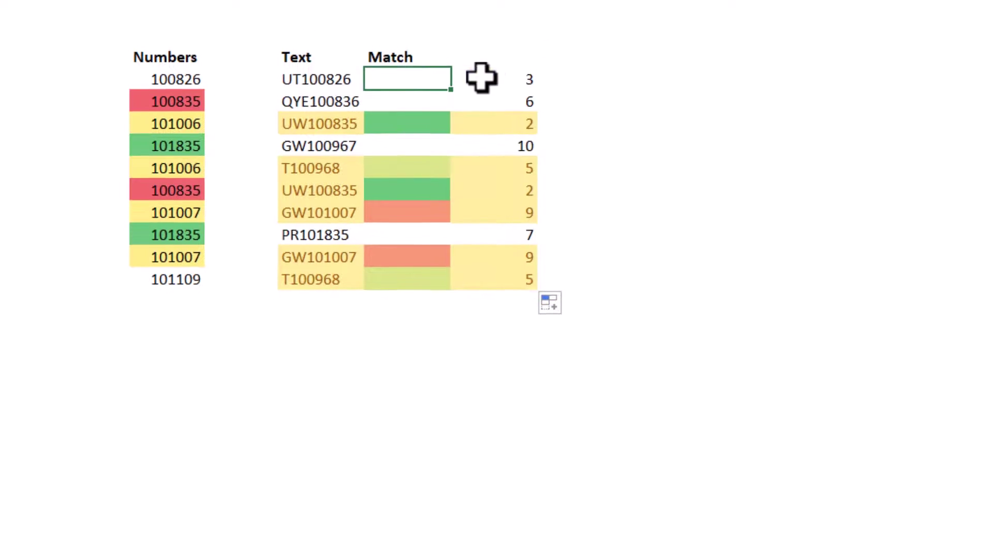
{"action": "left_click_drag", "start_coordinate": [481, 78], "coordinate": [992, 256]}
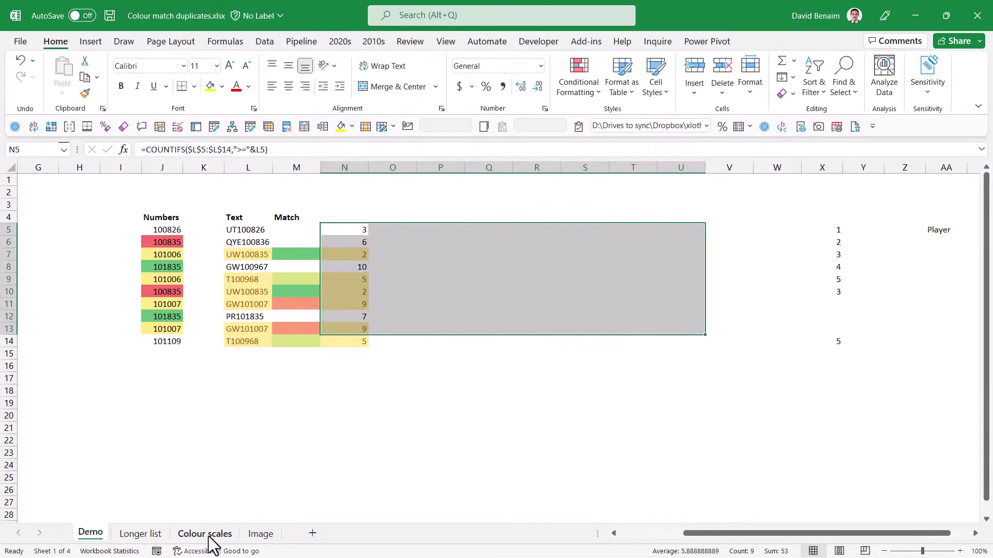
Step: On the Colour scales sheet, apply a Green - White colour scale to F5:K8
{"action": "left_click", "coordinate": [206, 534]}
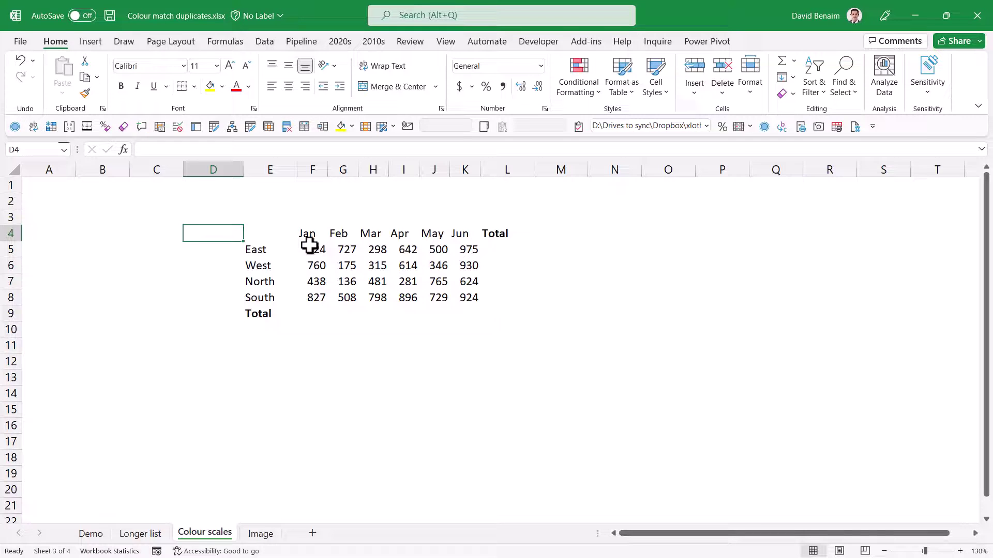
{"action": "left_click_drag", "start_coordinate": [311, 252], "coordinate": [461, 294]}
{"action": "left_click", "coordinate": [578, 91]}
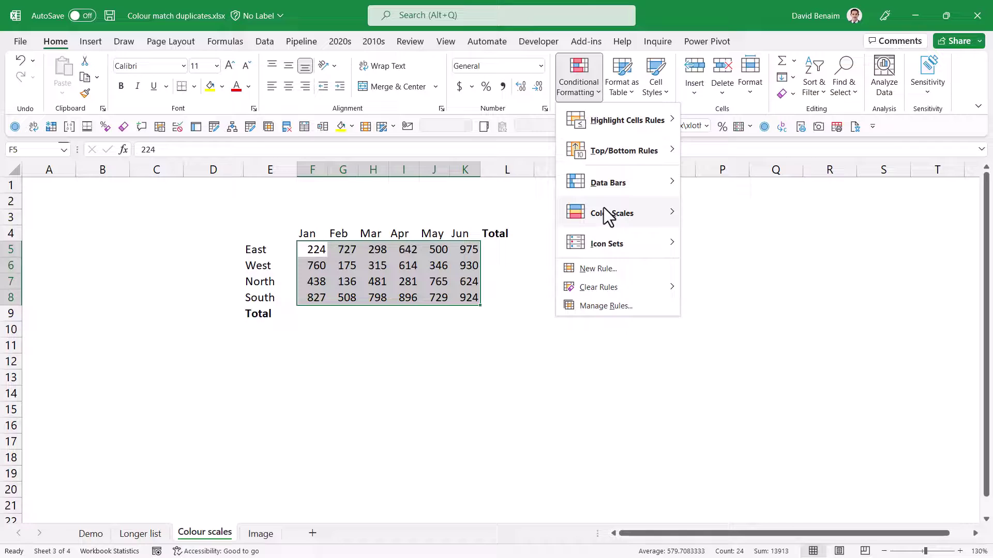
{"action": "mouse_move", "coordinate": [605, 214]}
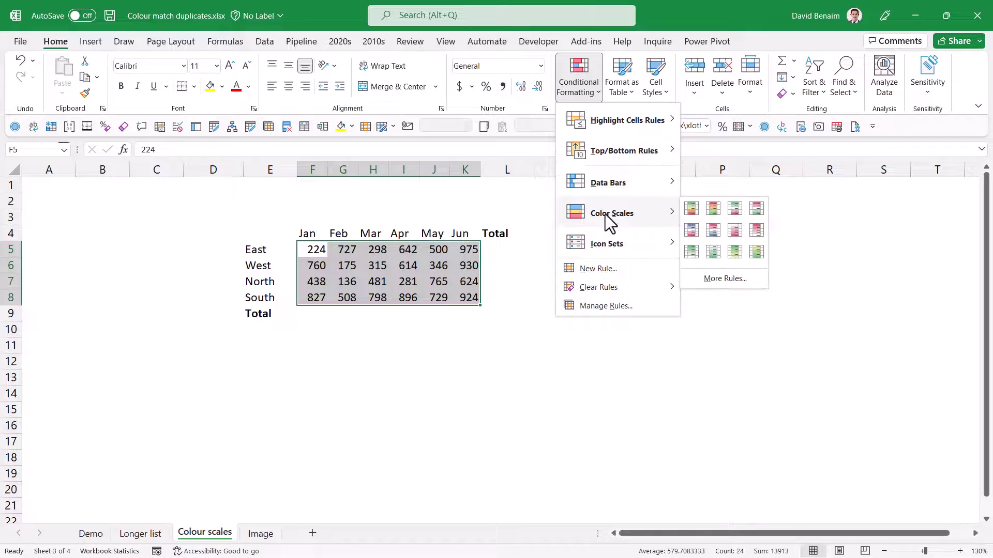
{"action": "left_click", "coordinate": [692, 252]}
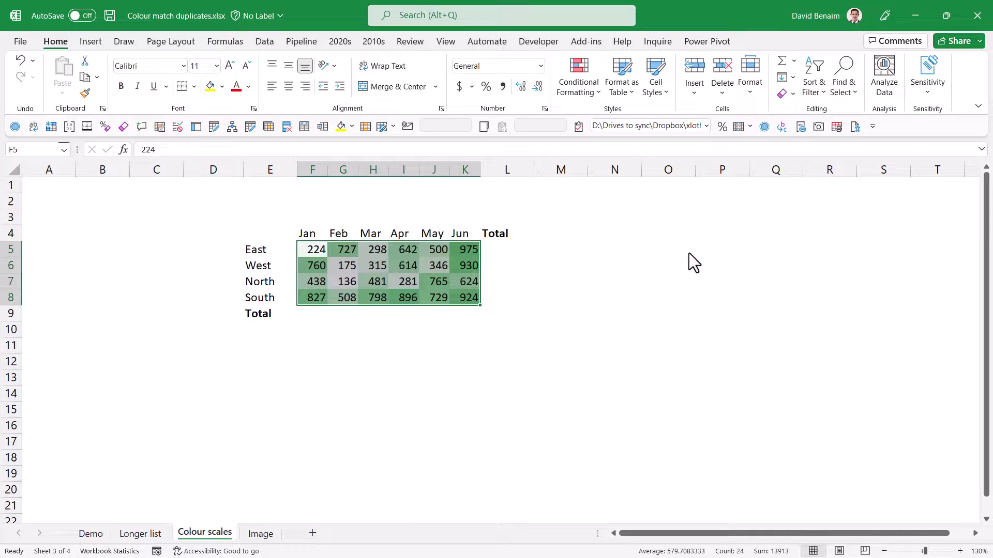
Step: Test the scale by changing K6 to 9300, then undo back to 930
{"action": "left_click", "coordinate": [435, 265]}
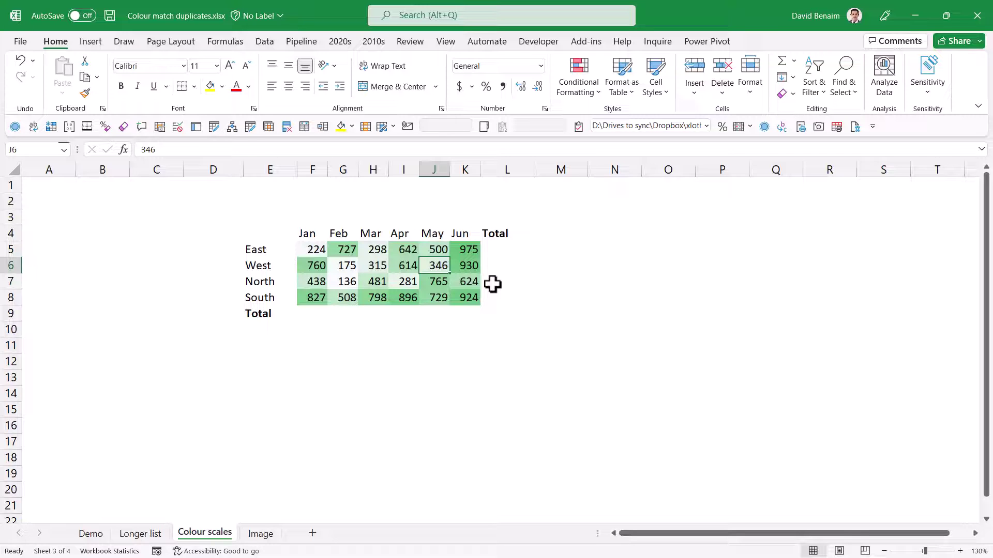
{"action": "key", "text": "Right"}
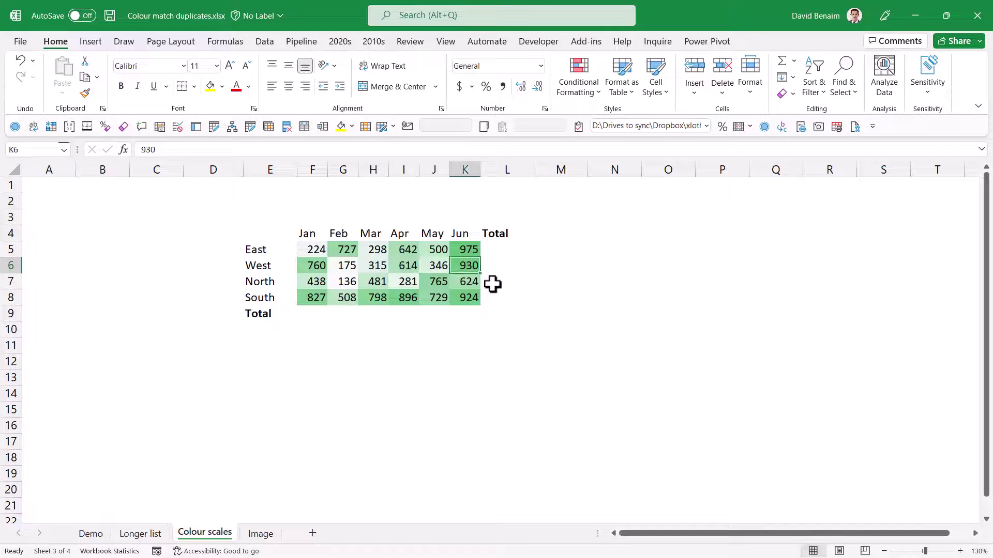
{"action": "key", "text": "F2"}
{"action": "type", "text": "0"}
{"action": "key", "text": "Return"}
{"action": "key", "text": "Up"}
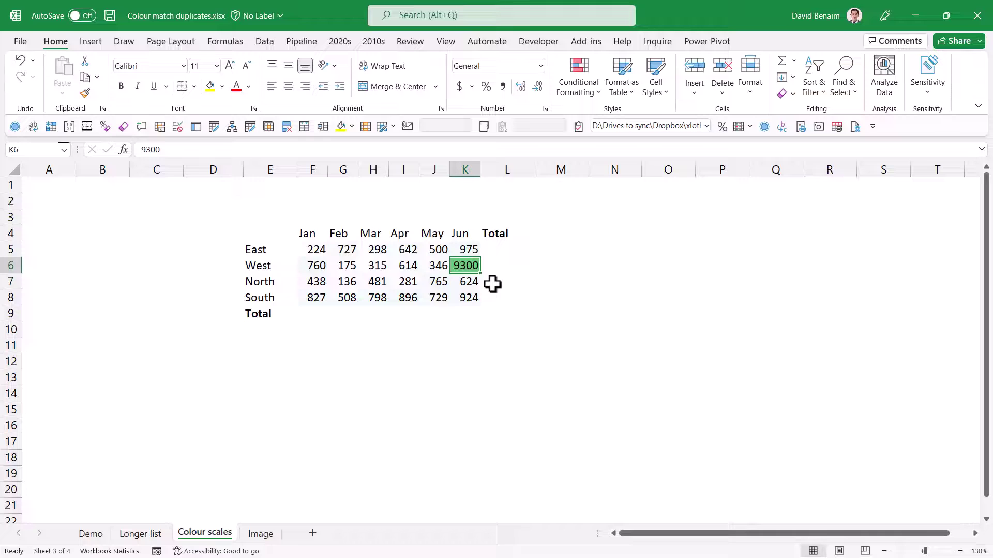
{"action": "key", "text": "ctrl+z"}
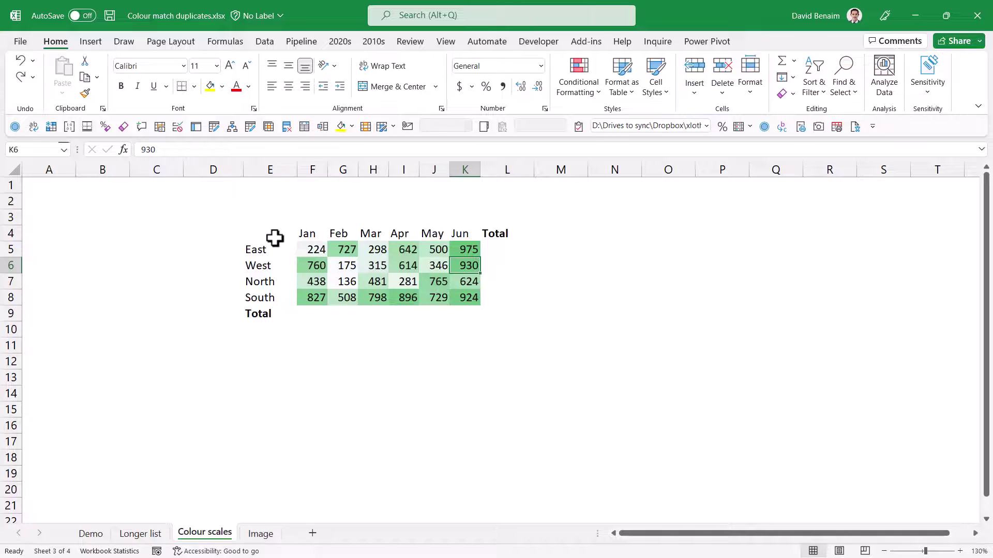
Step: AutoSum every Total row and column cell of E4:L9 with Alt+=
{"action": "left_click_drag", "start_coordinate": [276, 234], "coordinate": [496, 314]}
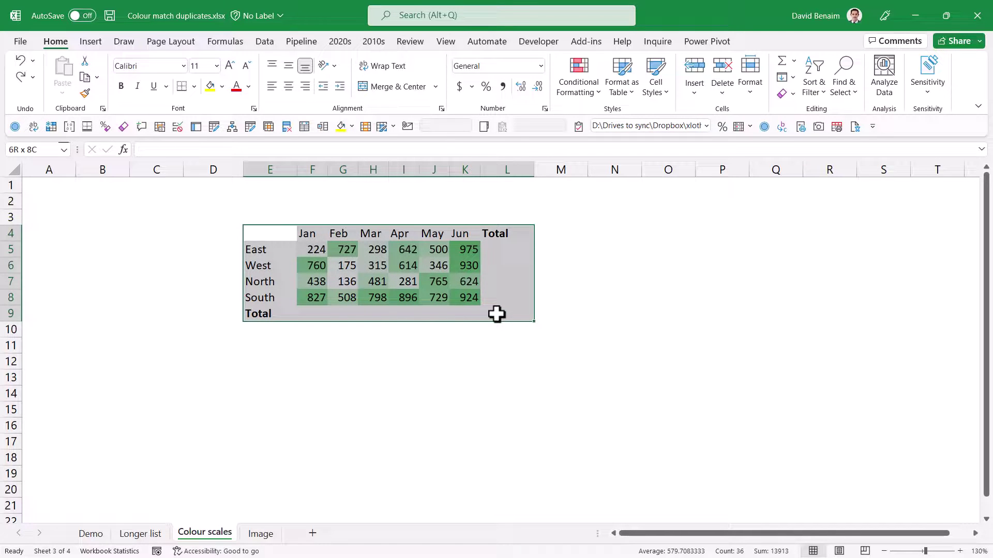
{"action": "key", "text": "alt+equal"}
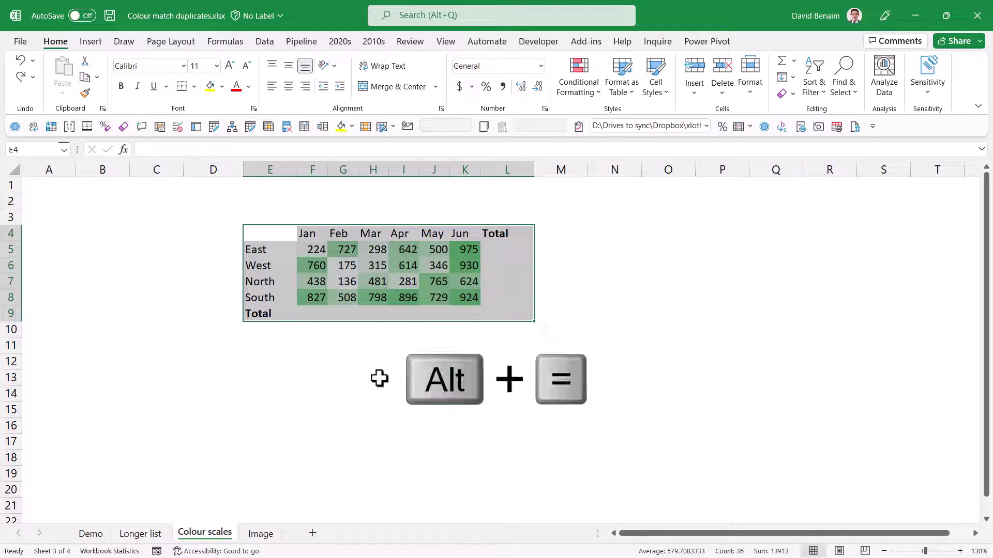
{"action": "left_click_drag", "start_coordinate": [313, 314], "coordinate": [499, 313]}
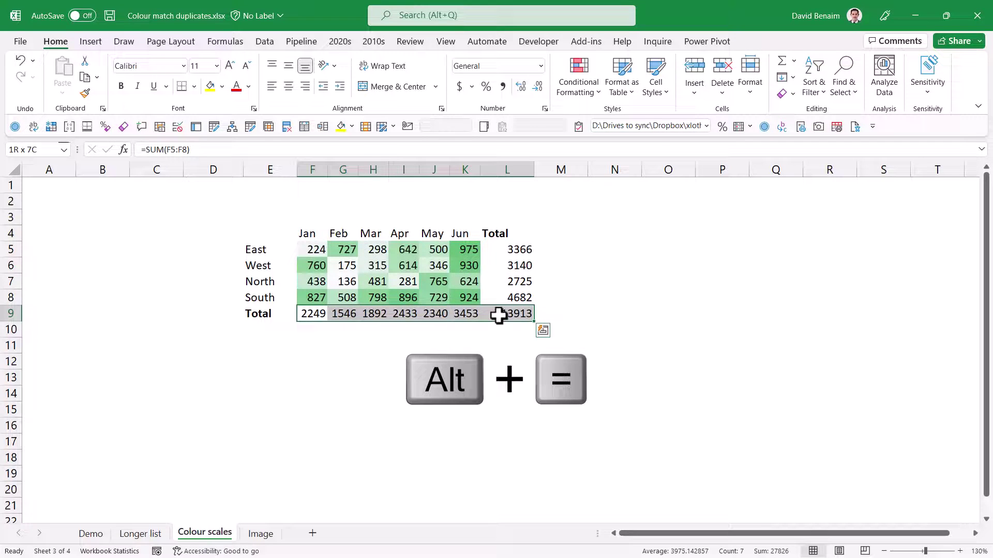
{"action": "double_click", "coordinate": [518, 246]}
{"action": "left_click", "coordinate": [350, 312]}
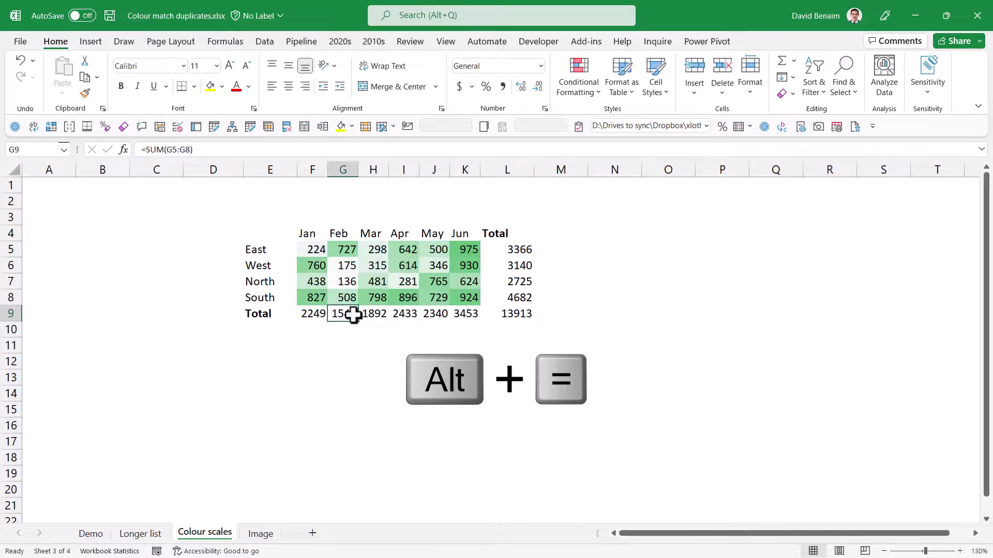
{"action": "double_click", "coordinate": [352, 313]}
{"action": "key", "text": "Escape"}
Step: Clear the Jan total in F9 and re-add its SUM with Alt+=
{"action": "left_click", "coordinate": [314, 315]}
{"action": "key", "text": "Delete"}
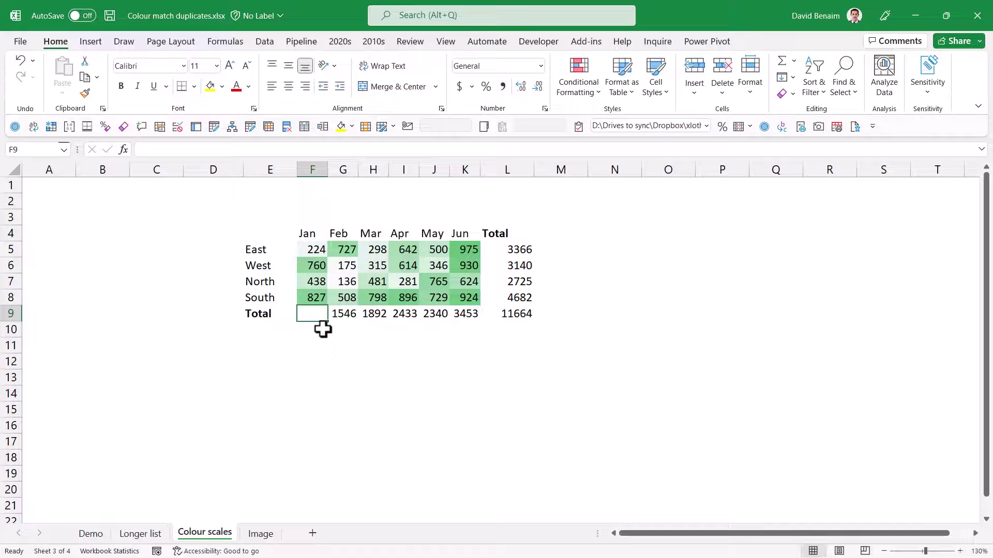
{"action": "key", "text": "alt+equal"}
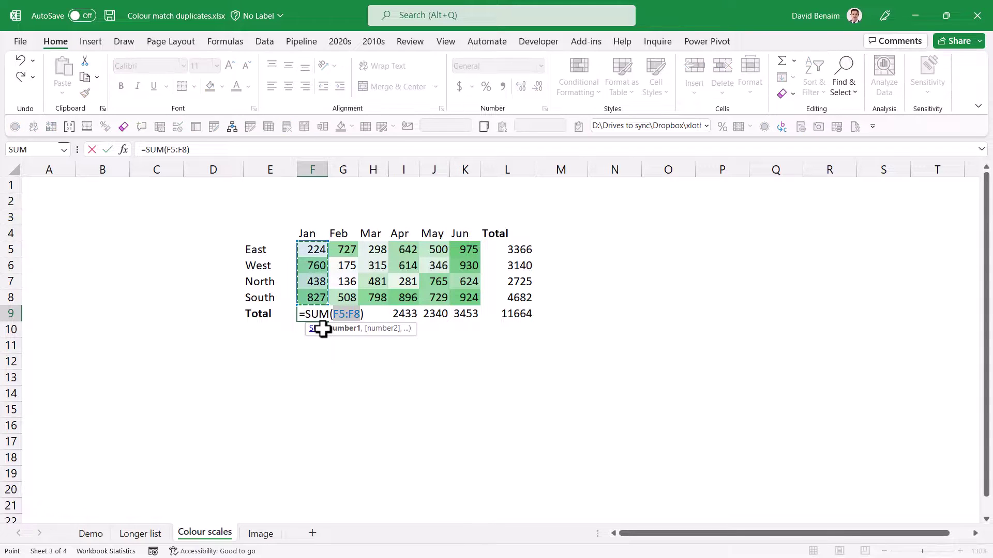
{"action": "key", "text": "Return"}
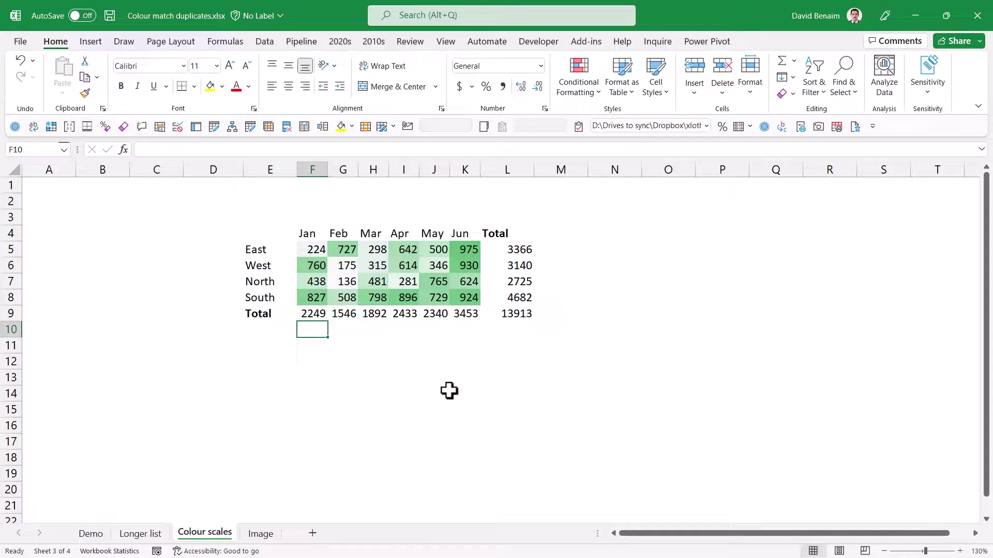
Step: Turn on Data filters for the header row of the Longer list sheet
{"action": "left_click", "coordinate": [148, 534]}
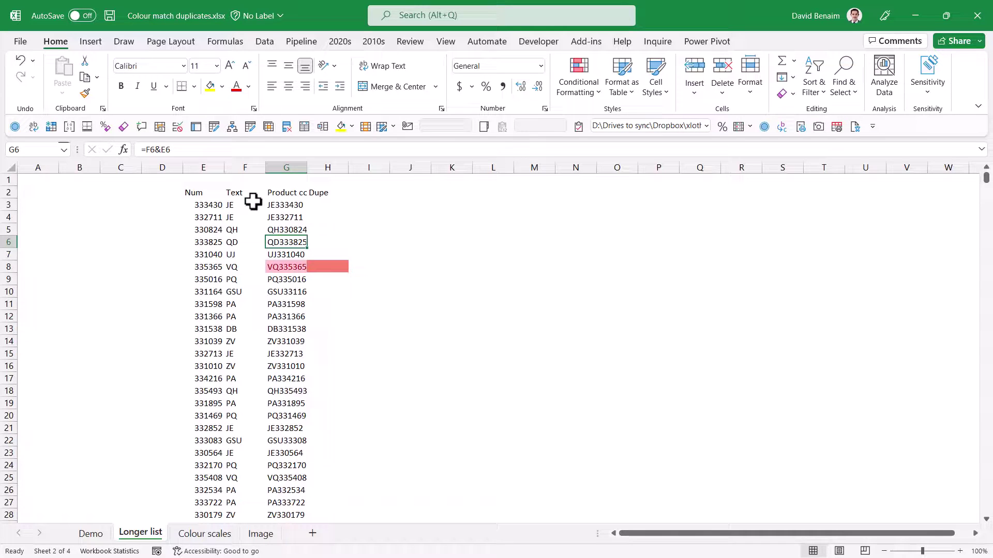
{"action": "scroll", "coordinate": [270, 199], "scroll_direction": "down", "scroll_amount": 13}
{"action": "scroll", "coordinate": [270, 199], "scroll_direction": "up", "scroll_amount": 3}
{"action": "scroll", "coordinate": [270, 199], "scroll_direction": "up", "scroll_amount": 10}
{"action": "left_click", "coordinate": [287, 192]}
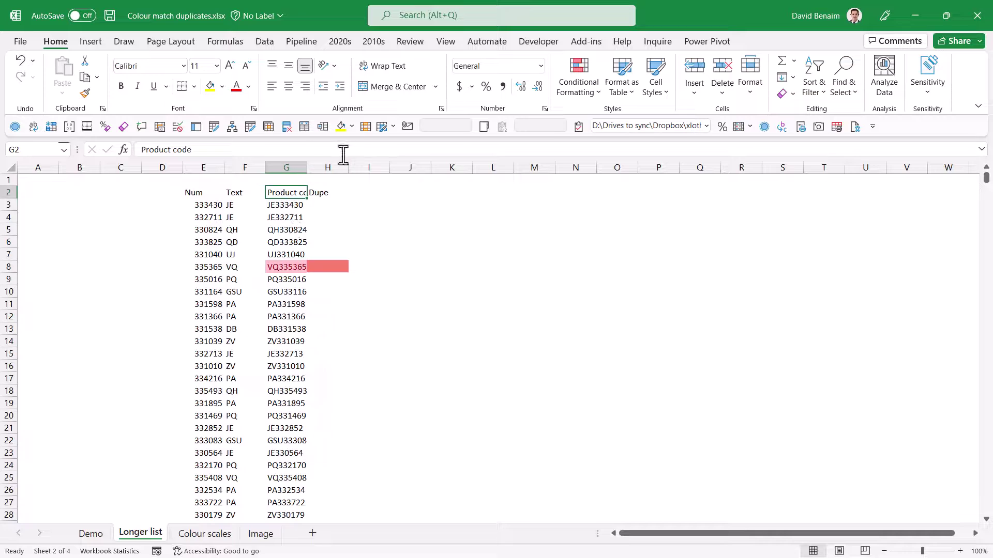
{"action": "left_click", "coordinate": [265, 41]}
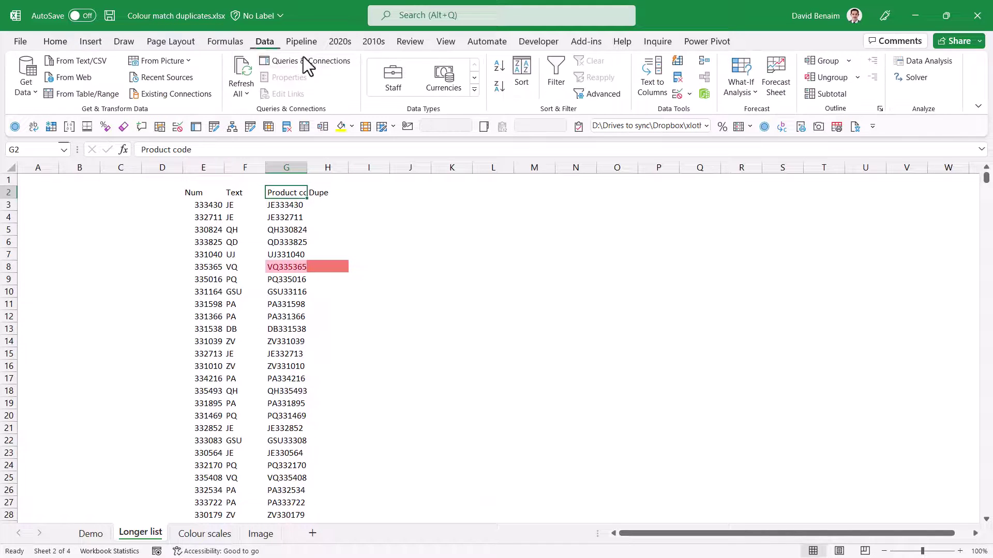
{"action": "left_click", "coordinate": [558, 83]}
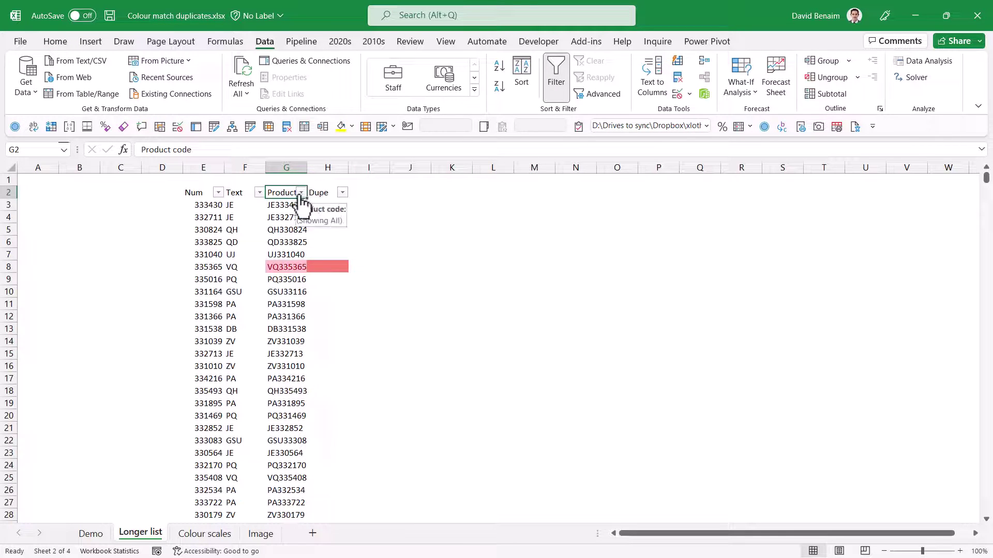
Step: Filter Product code by the pink cell colour and inspect the Dupe COUNTIFS formulas
{"action": "left_click", "coordinate": [301, 192]}
{"action": "mouse_move", "coordinate": [268, 293]}
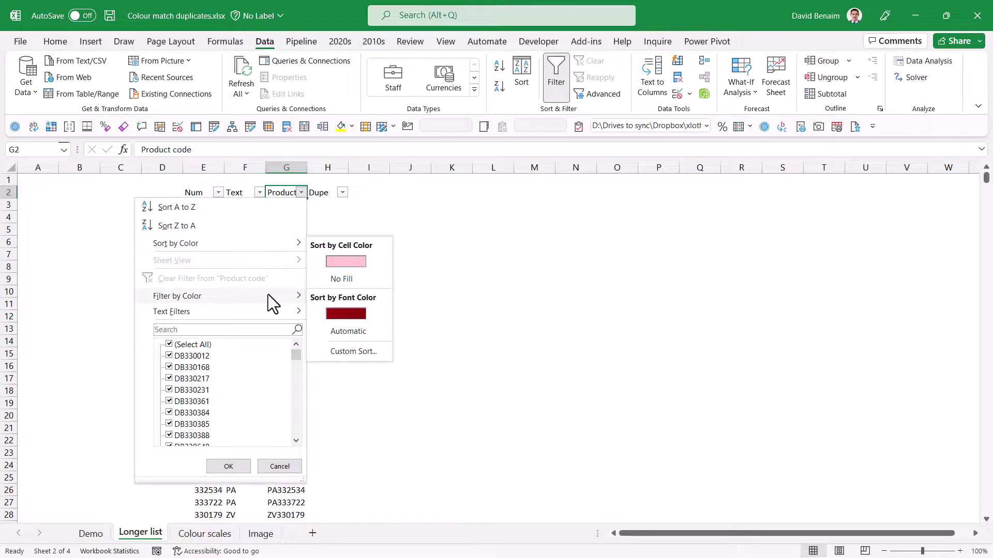
{"action": "left_click", "coordinate": [337, 309]}
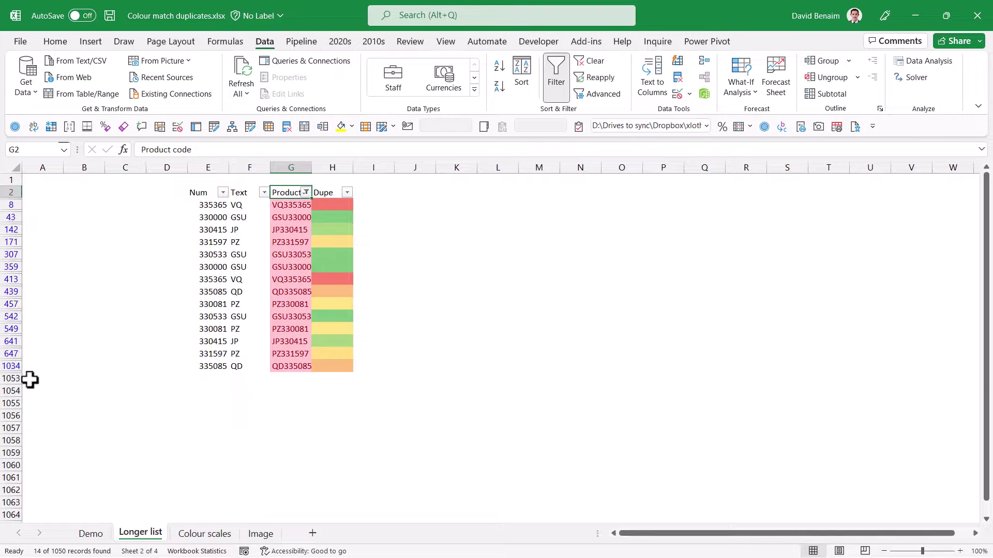
{"action": "left_click_drag", "start_coordinate": [303, 204], "coordinate": [334, 365]}
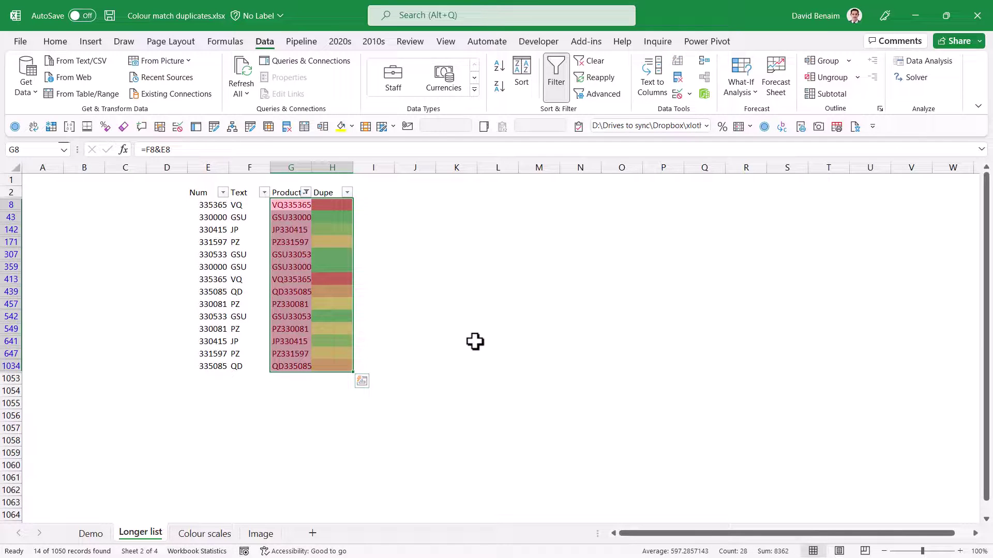
{"action": "left_click", "coordinate": [332, 205]}
{"action": "left_click", "coordinate": [325, 230]}
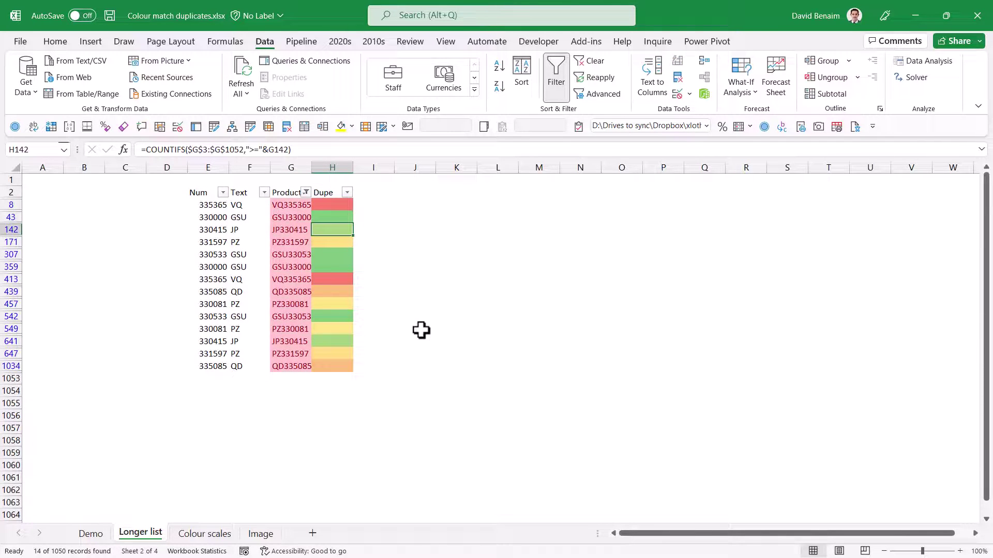